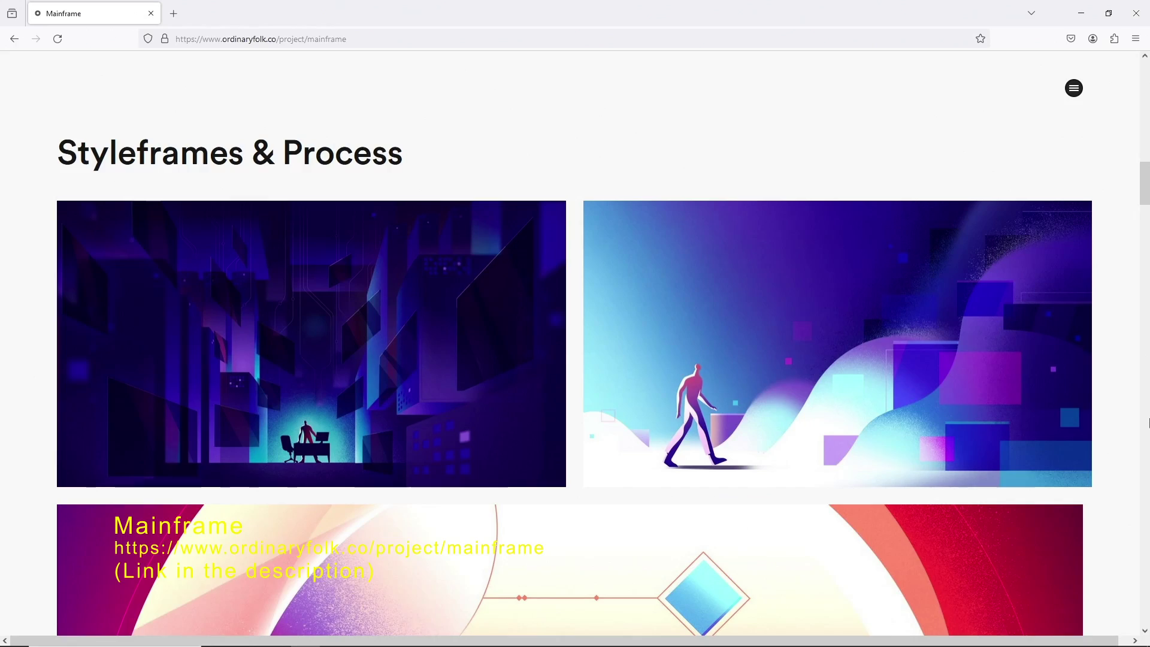
Step: Scroll down the Mainframe project page past its styleframes and process images
scroll(1149, 423, "down", 2)
scroll(1148, 423, "down", 2)
scroll(1149, 423, "down", 1)
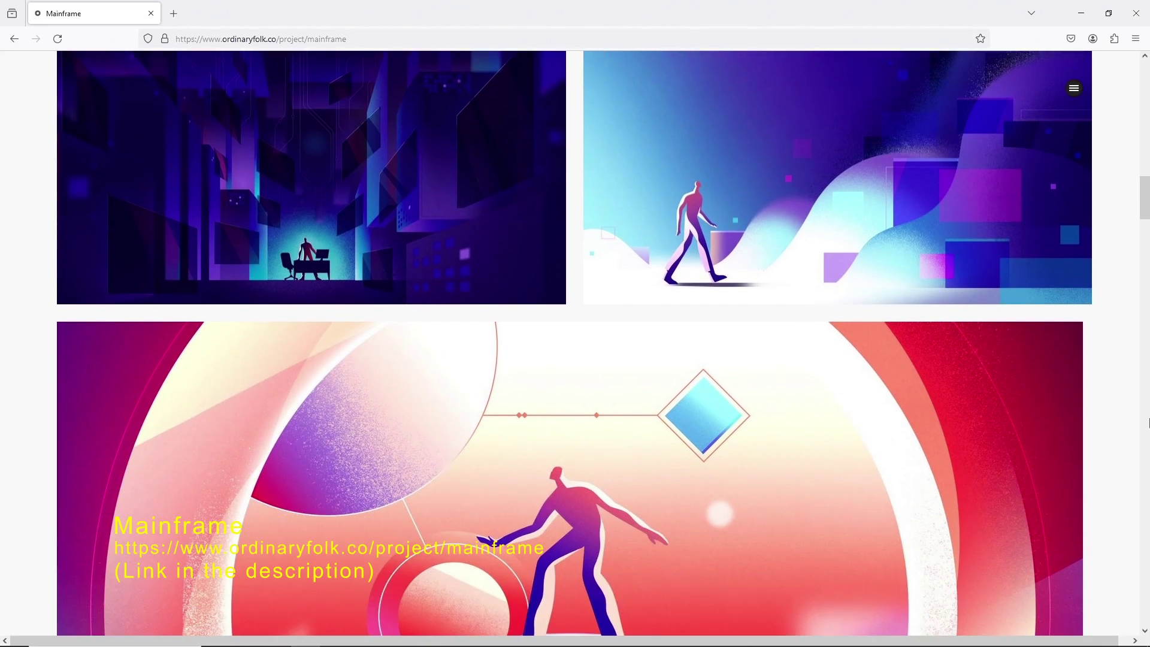
scroll(1148, 423, "down", 2)
scroll(1148, 423, "down", 5)
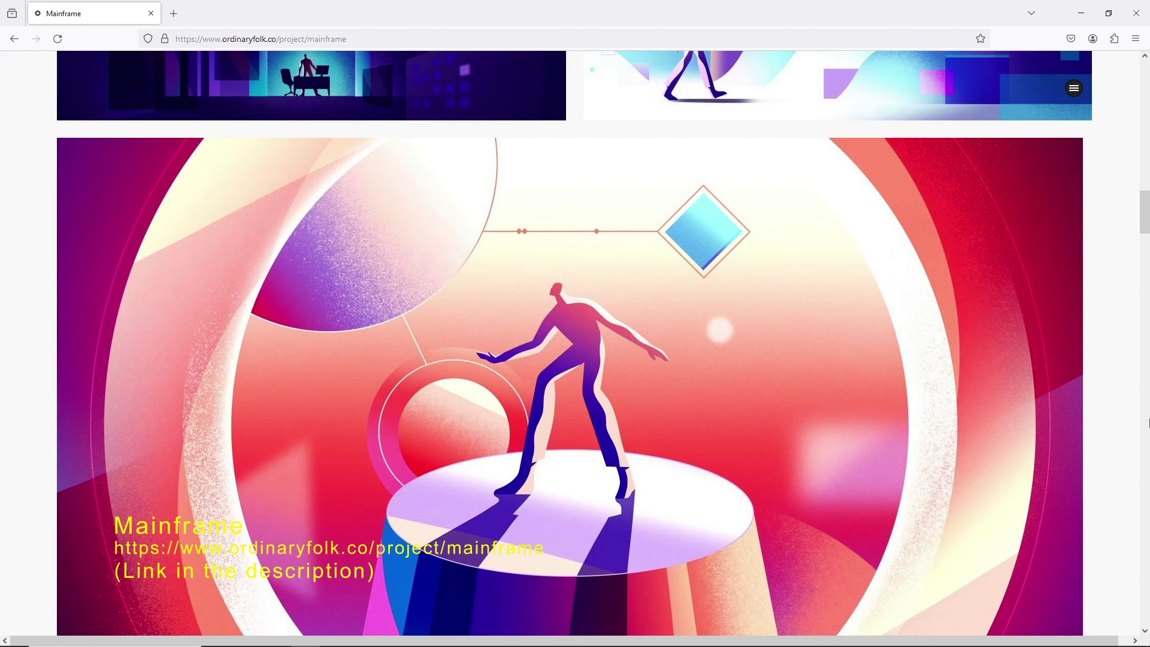
scroll(1148, 423, "down", 5)
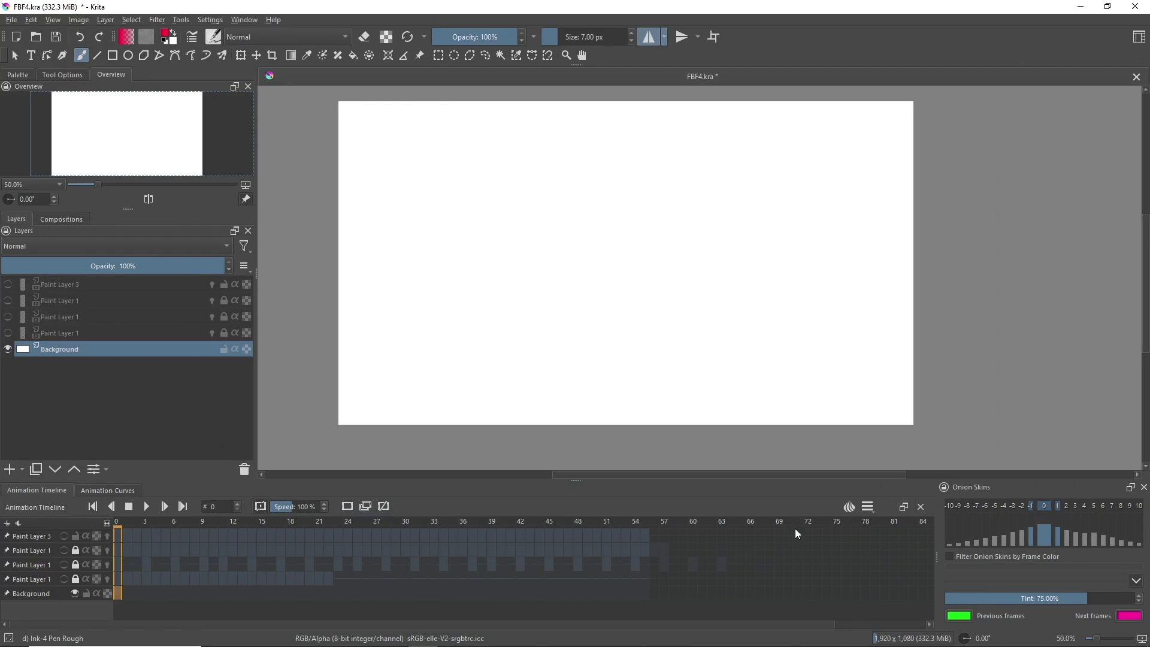
Step: Confirm the 0–55 clip range at 12 fps, then play the rough sketch animation
left_click(868, 508)
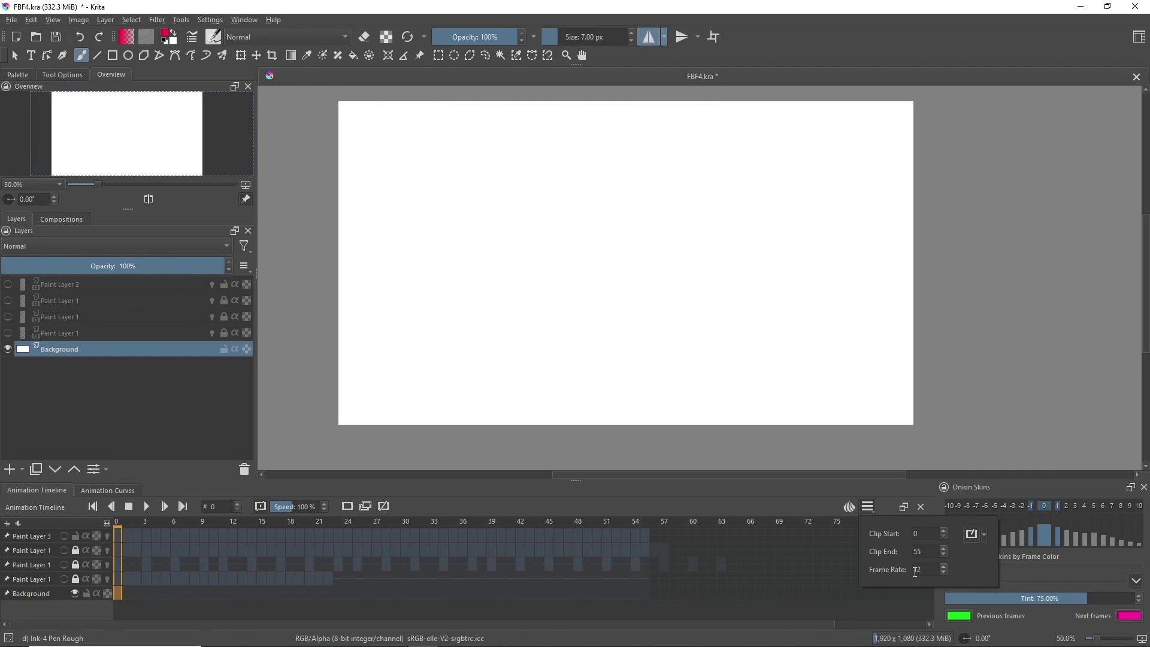
left_click(147, 506)
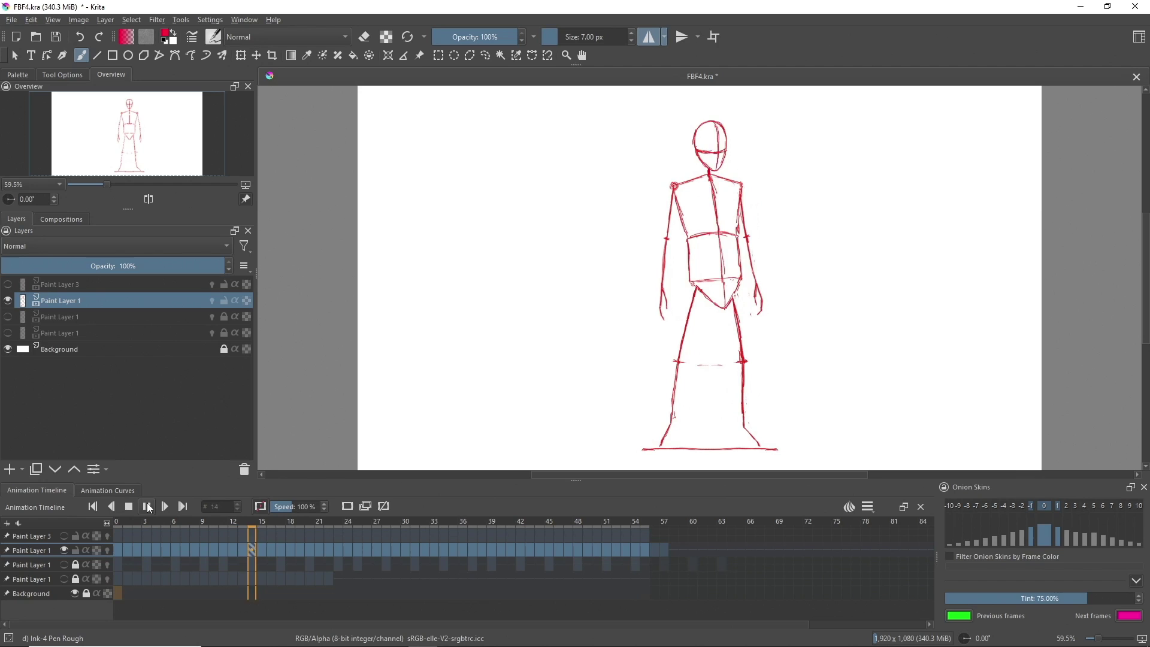
Step: Pause the sketch and play Paint Layer 3's outlined character animation instead
left_click(149, 508)
left_click(124, 541)
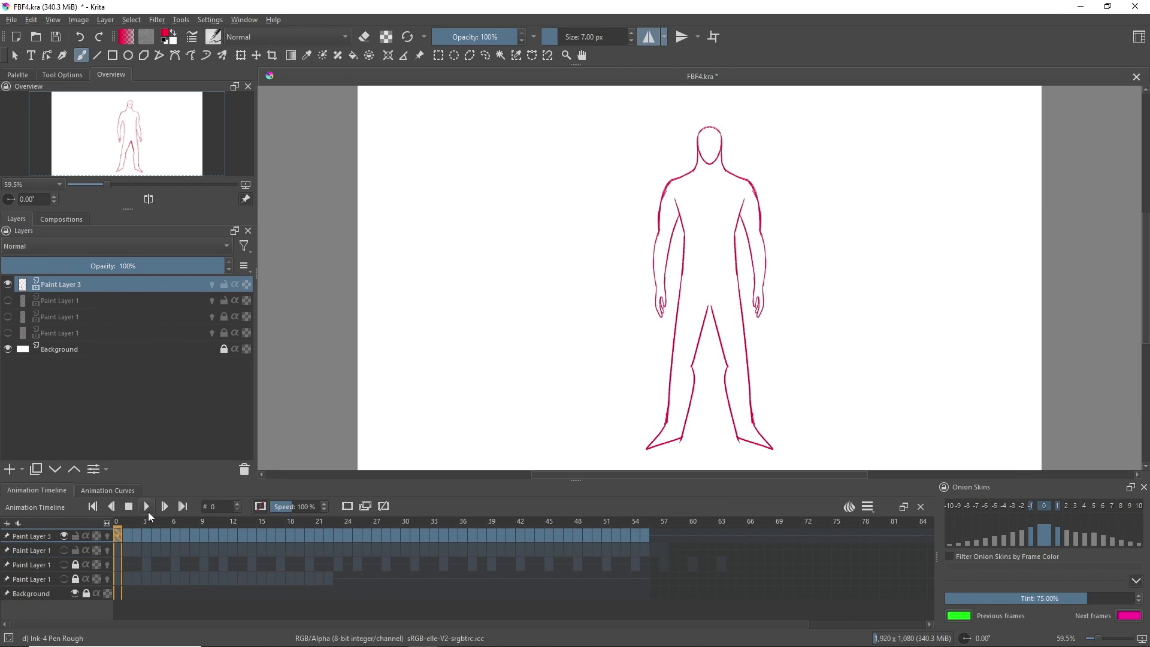
left_click(148, 509)
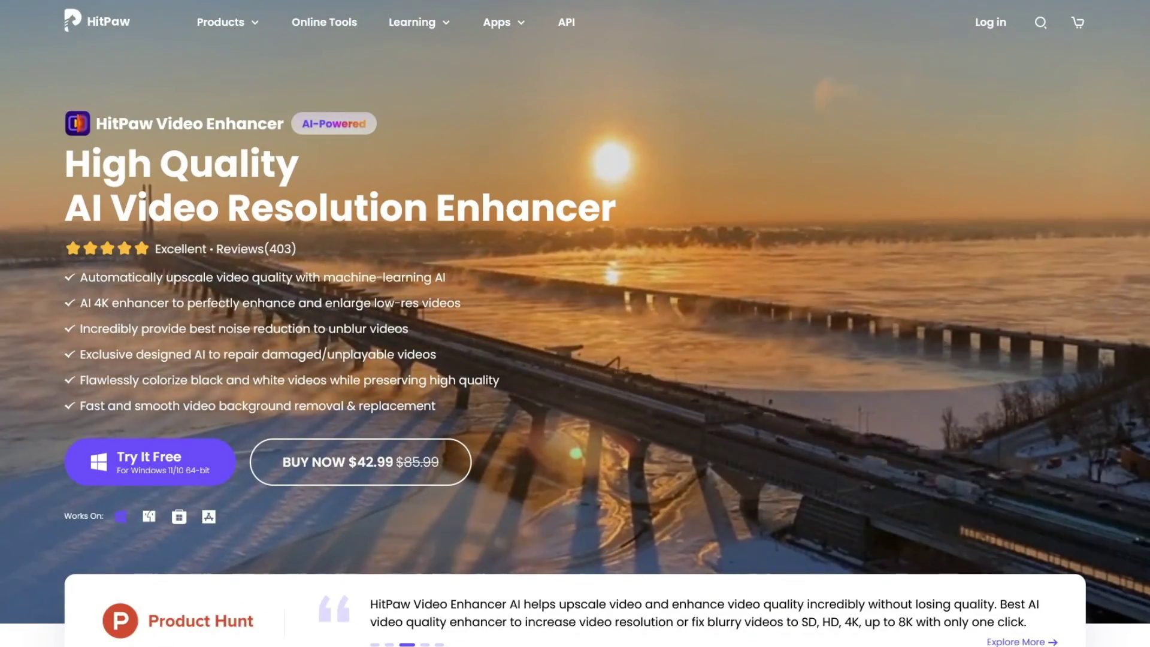
Step: Scroll down the HitPaw Video Enhancer page through its AI model sections
scroll(575, 324, "down", 10)
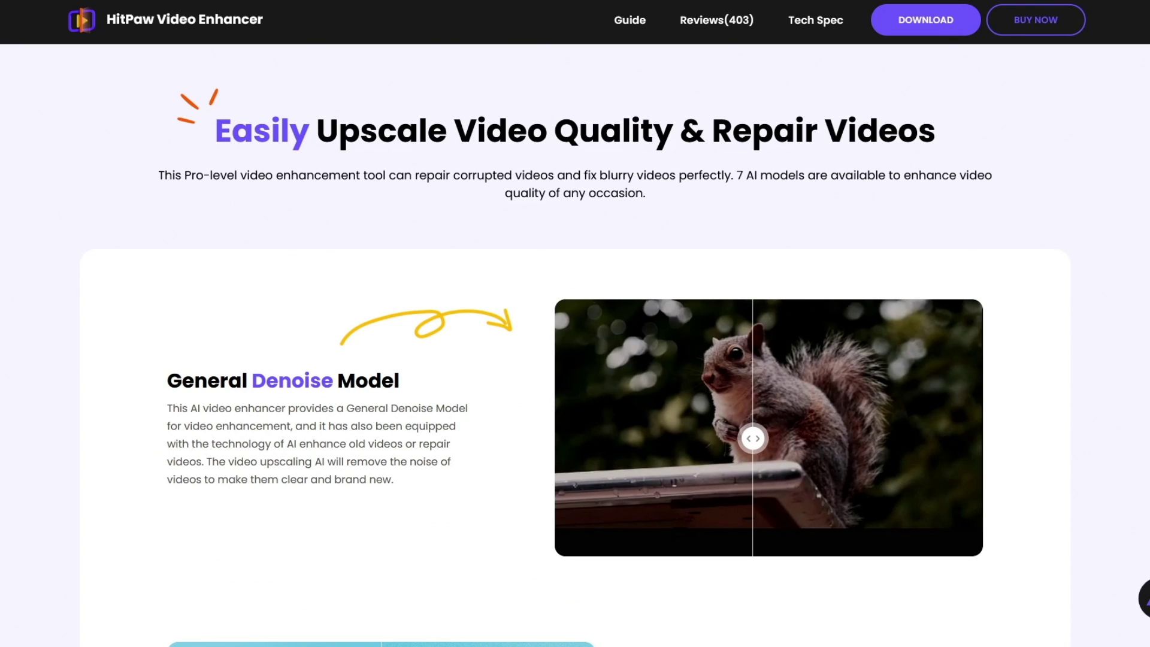
scroll(575, 324, "down", 10)
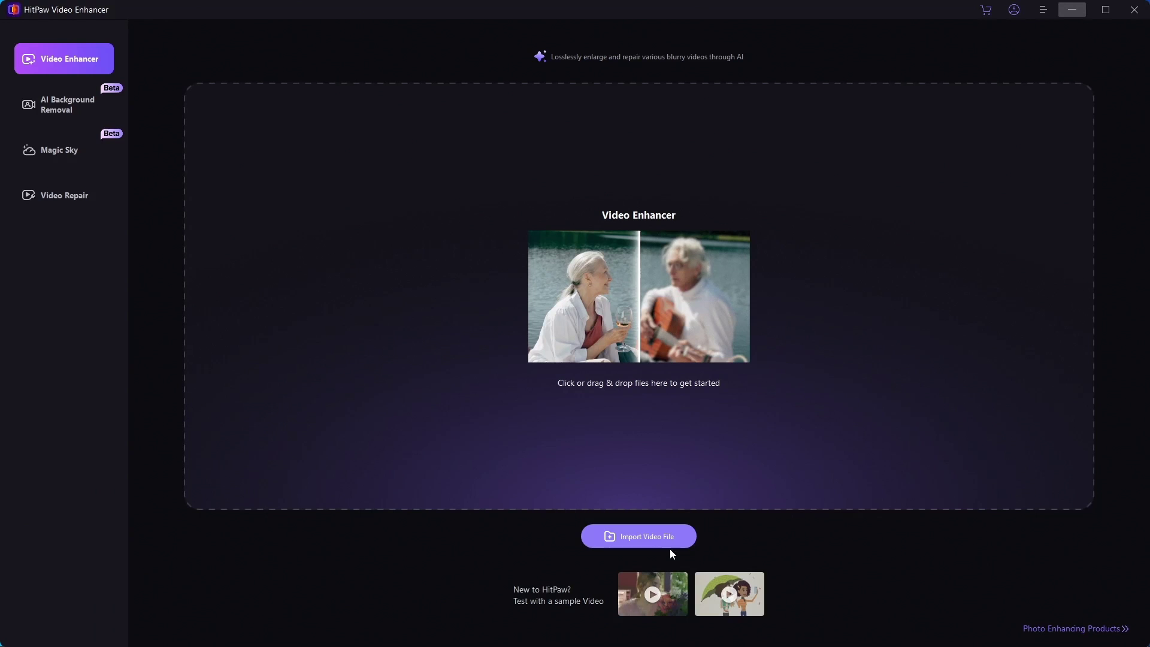
Step: Import the first beach video clip and set General Denoise to Quality mode
left_click(656, 541)
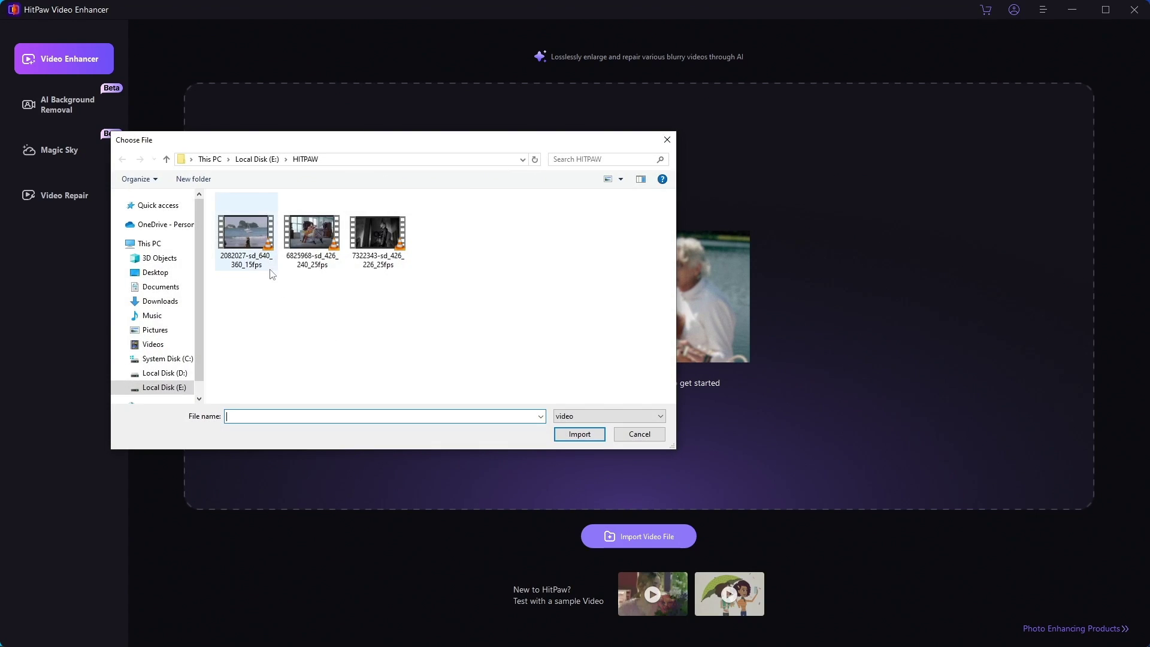
double_click(246, 237)
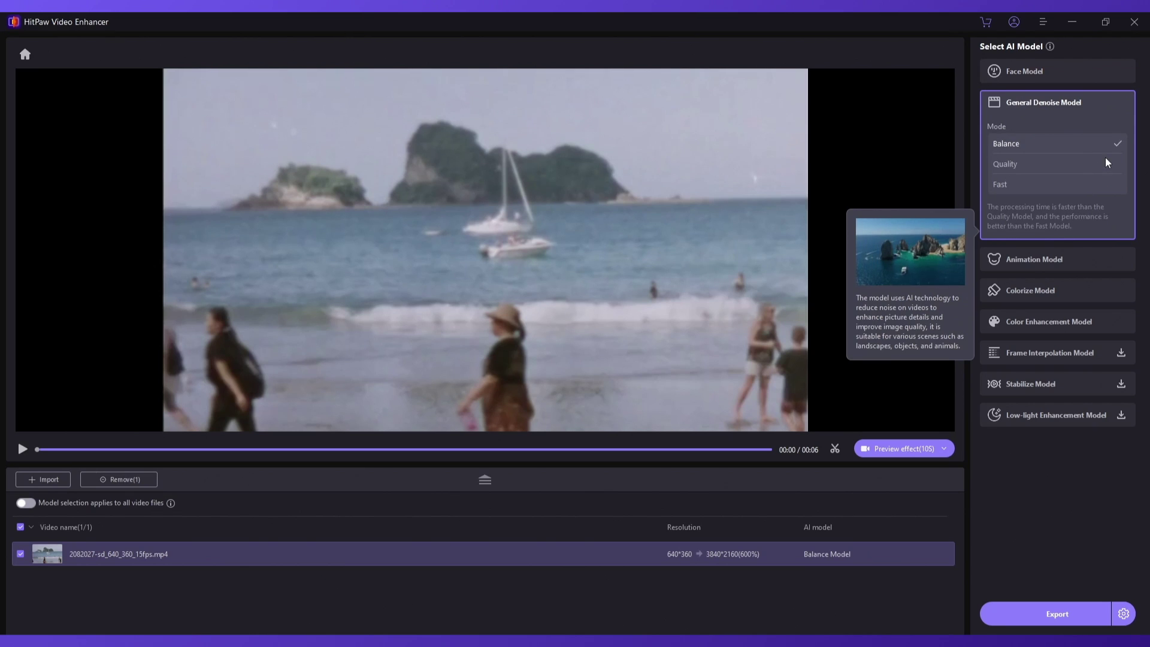
left_click(1105, 159)
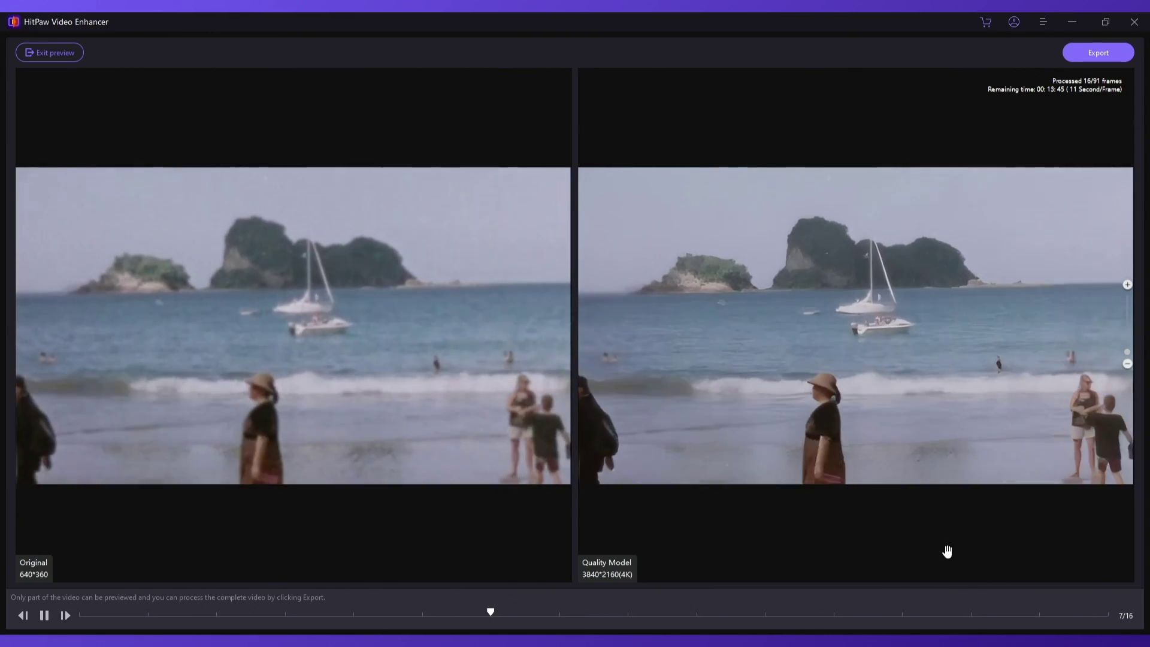
Step: Check the 4K MP4 export settings and export the enhanced beach video
left_click(62, 54)
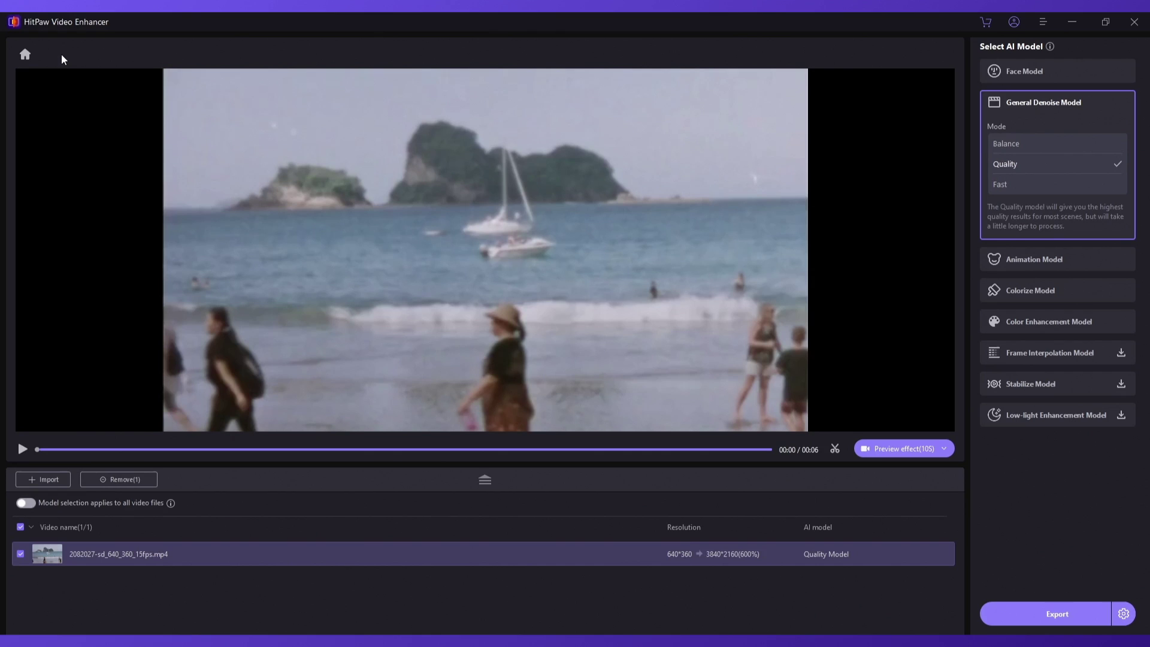
left_click(1131, 619)
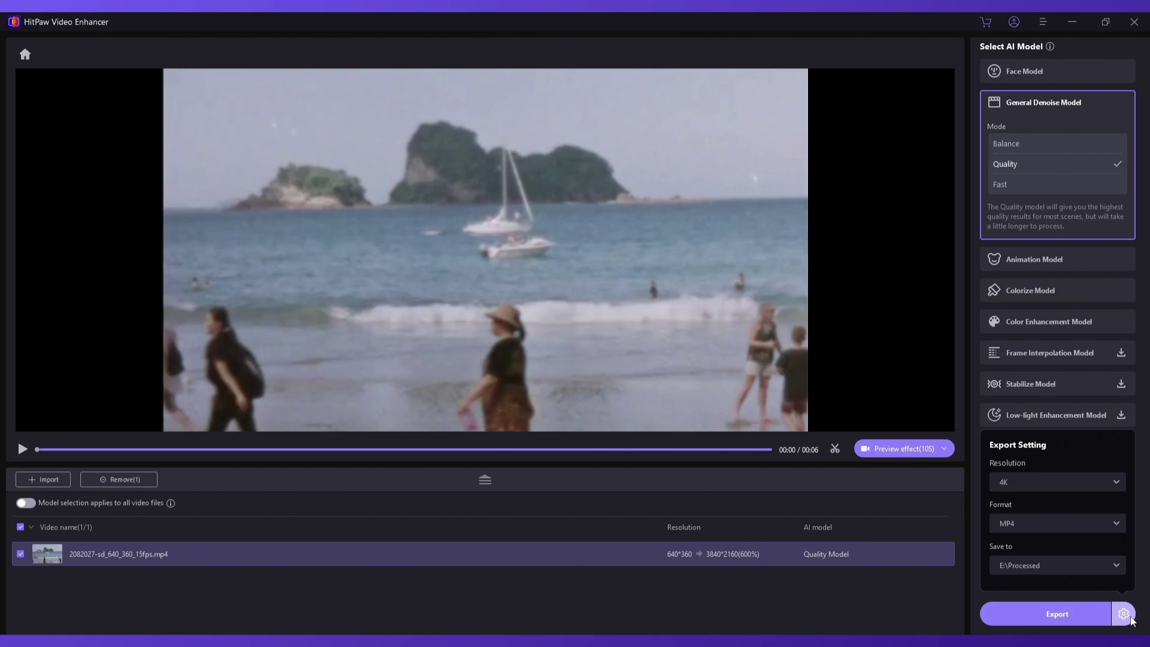
left_click(1144, 578)
left_click(1072, 613)
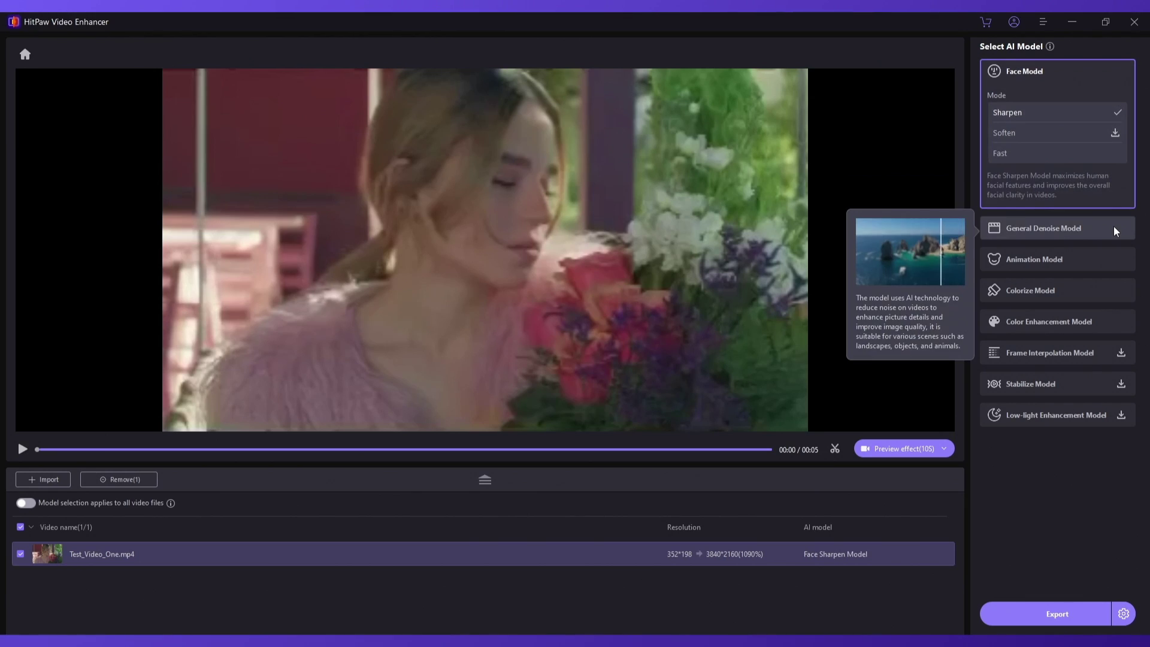
Step: Review the Face Model (Sharpen) and Colorize Model options in the Select AI Model panel
mouse_move(1116, 257)
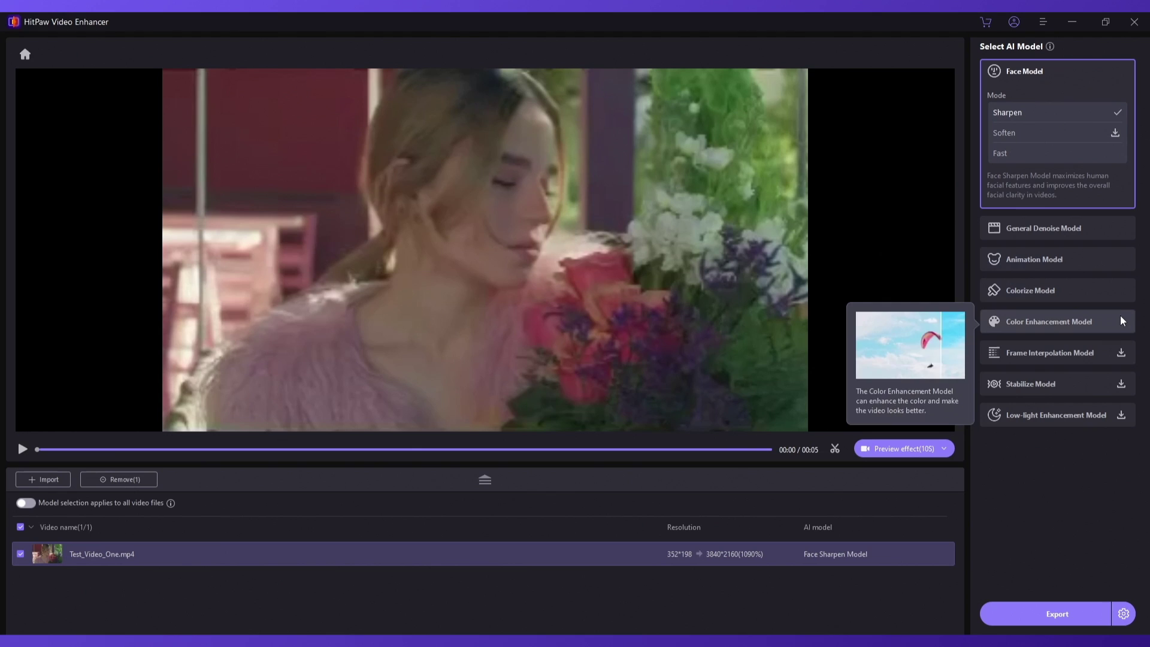
mouse_move(1120, 344)
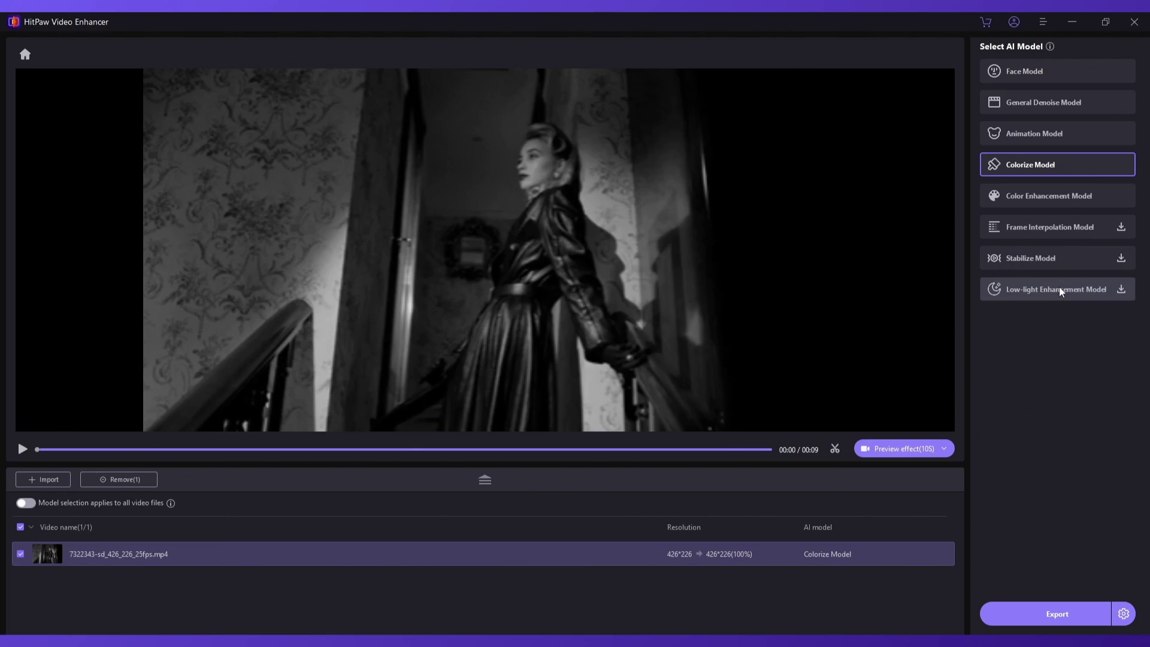
mouse_move(1080, 166)
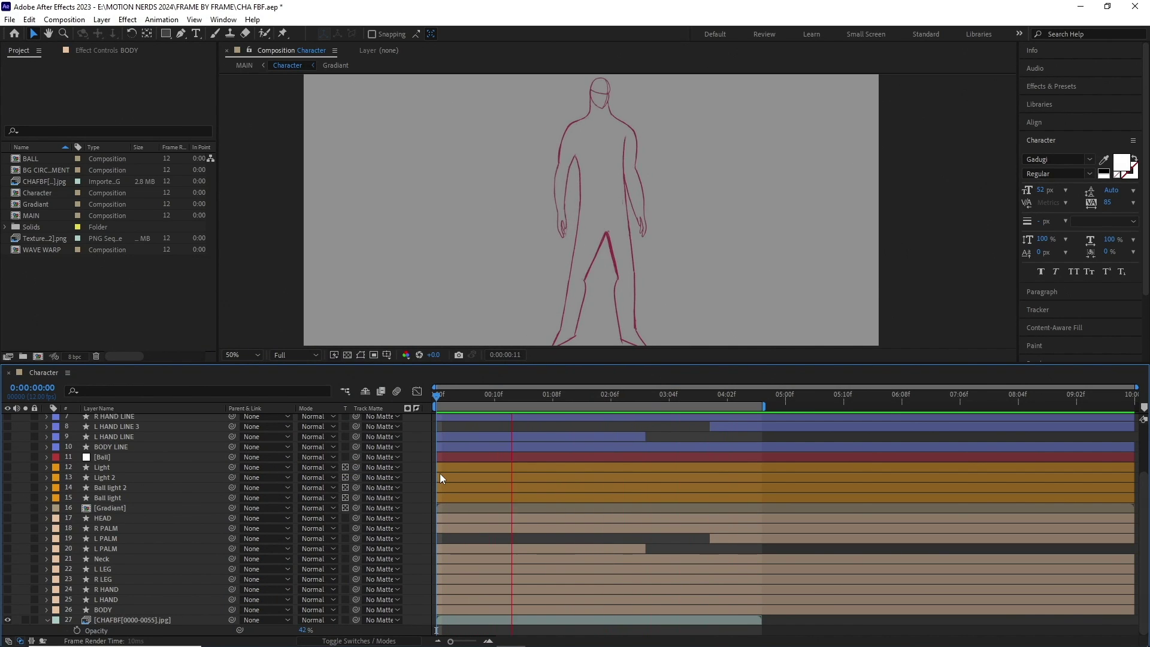
Step: Show the BODY, R LEG and L LEG layers and preview the coloured character
key("space")
left_click(8, 610)
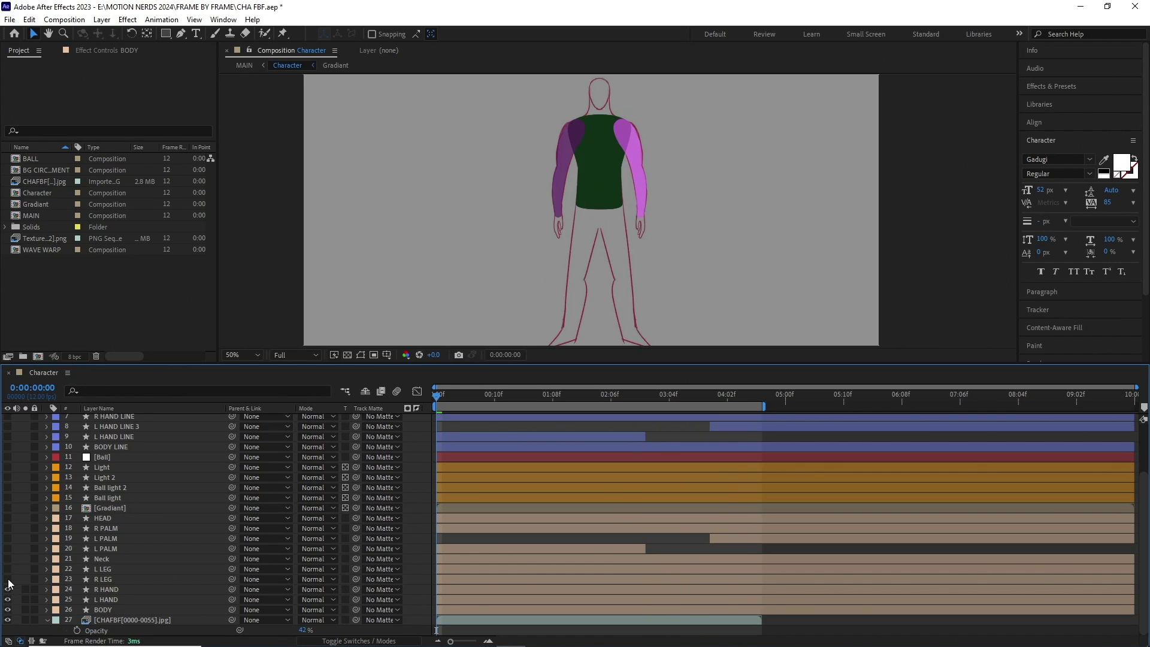
left_click(8, 579)
left_click(7, 569)
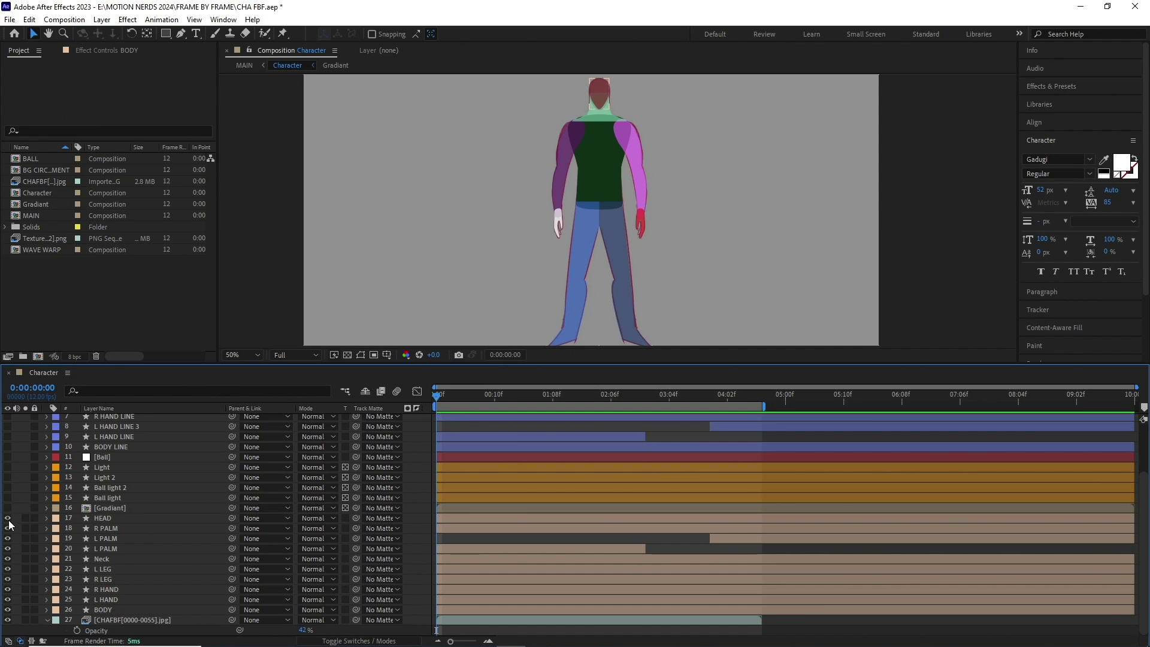
key("space")
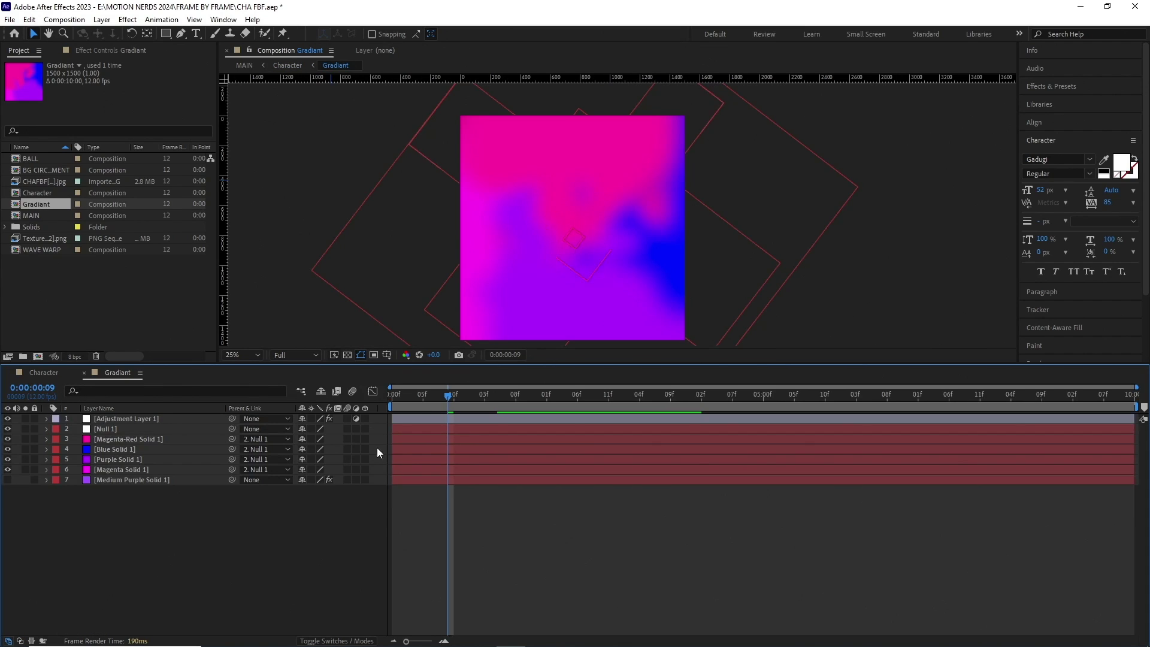
Step: Preview the gradient from the start, then enable Preserve Transparency on [Gradiant] to fill only the character
left_click_drag(429, 391, 383, 394)
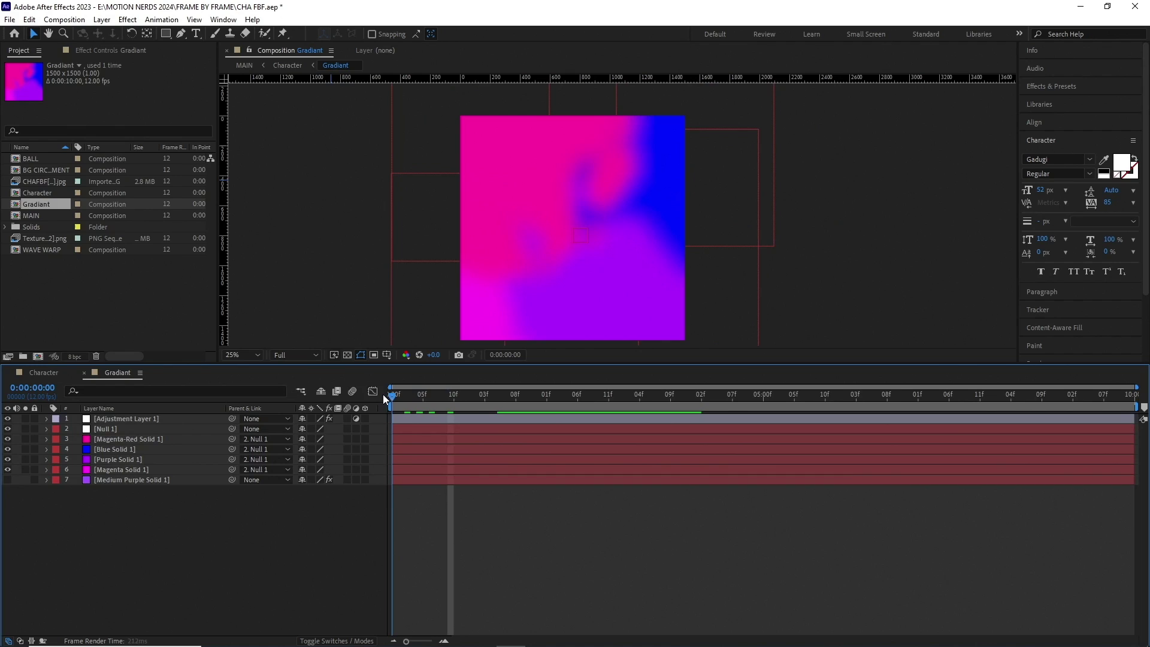
key("space")
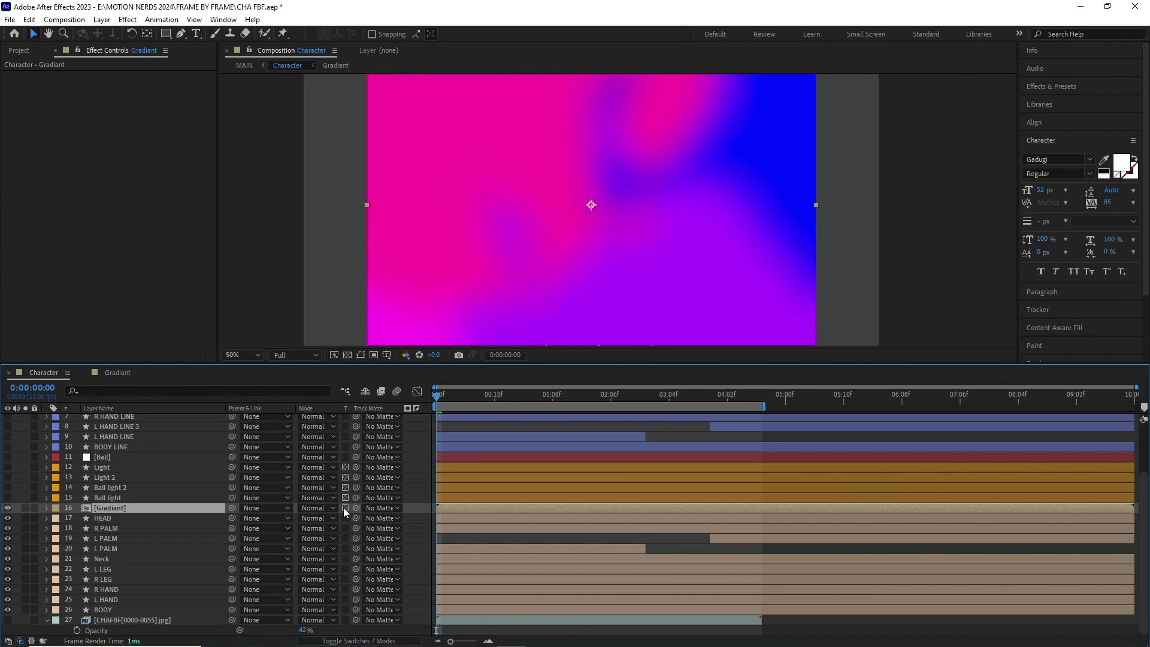
left_click(343, 508)
left_click(343, 509)
left_click(345, 508)
left_click(345, 508)
left_click(345, 508)
left_click(345, 508)
left_click(345, 509)
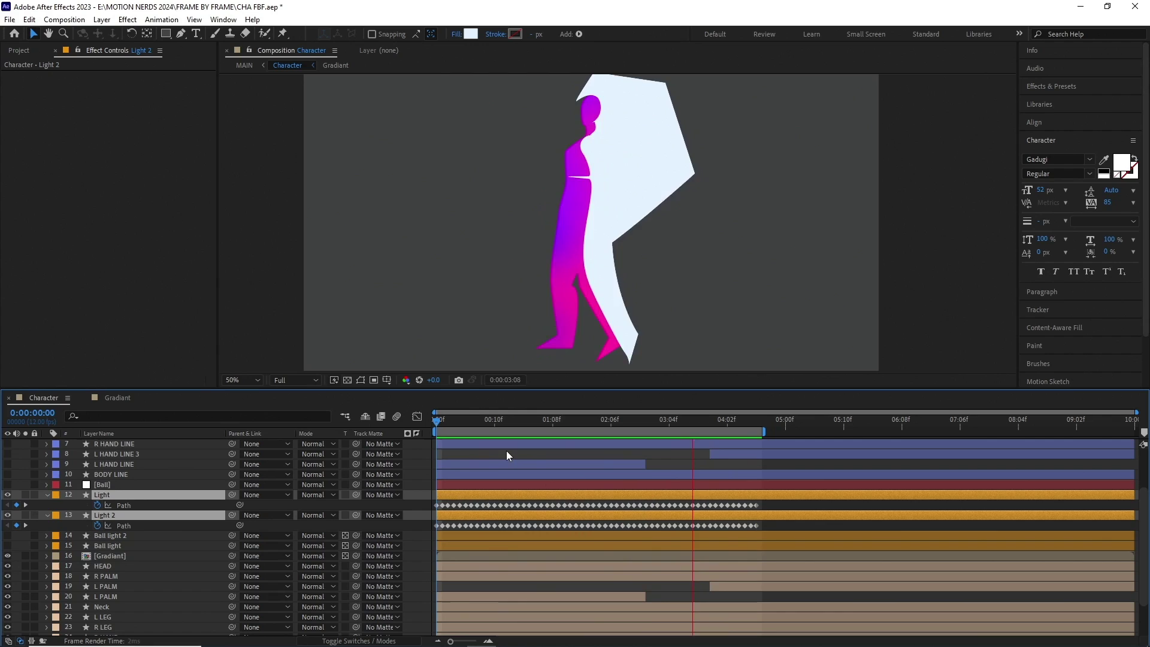
Step: Enable Preserve Transparency on the Light layer and preview the rim-lit character from the start
left_click(344, 495)
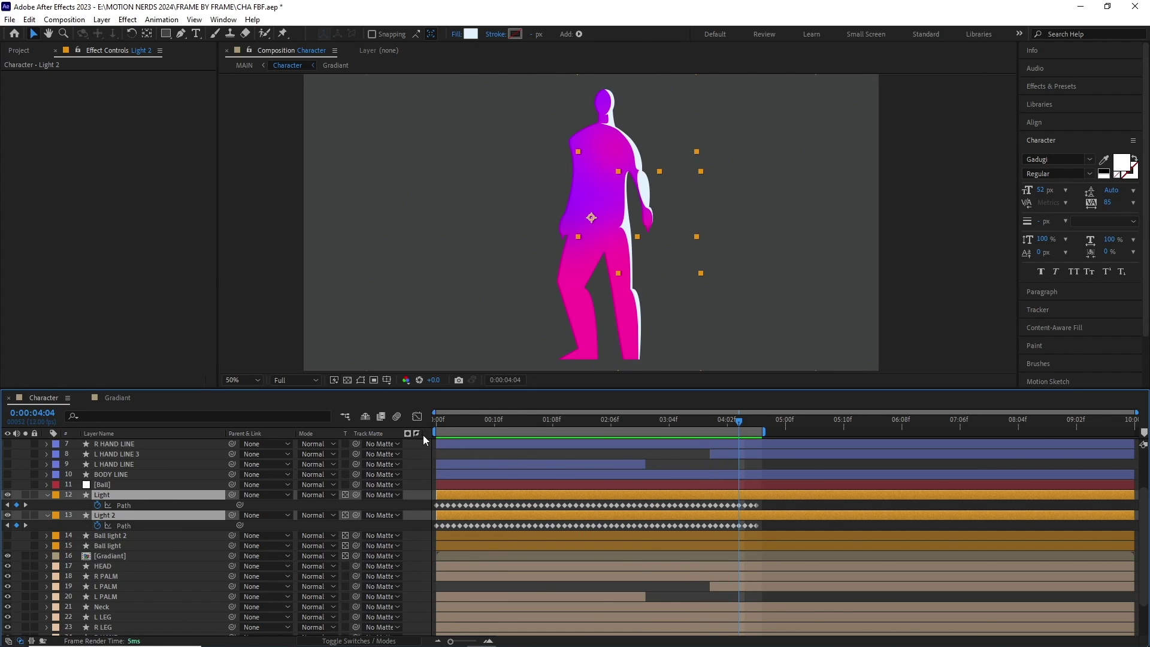
left_click(445, 423)
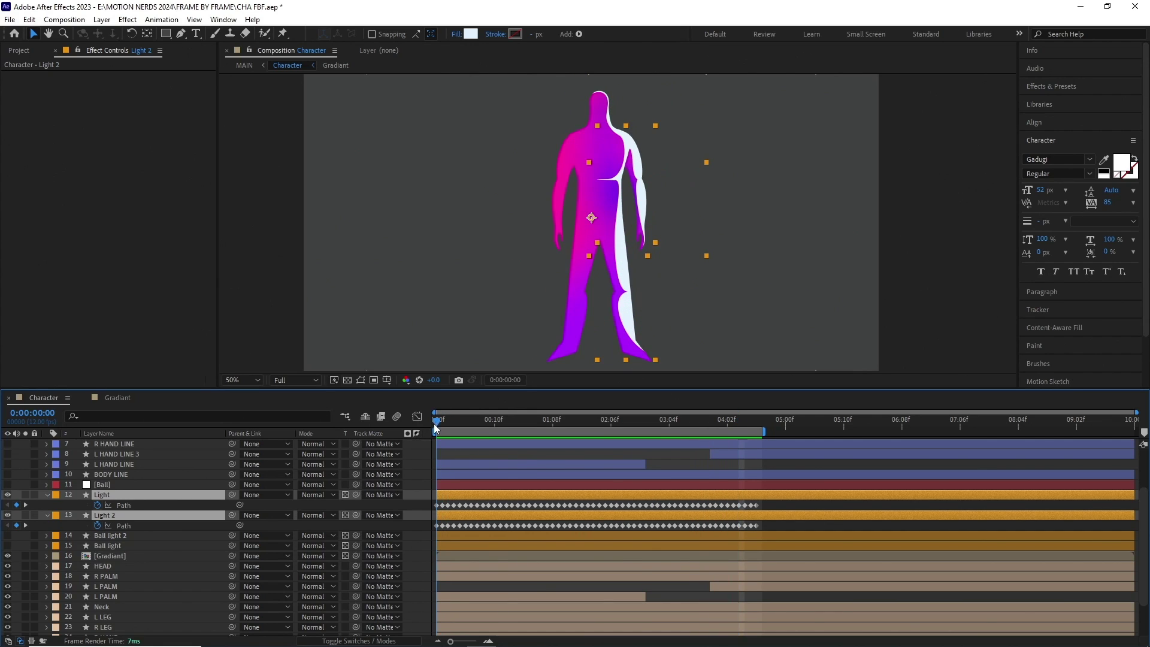
key("space")
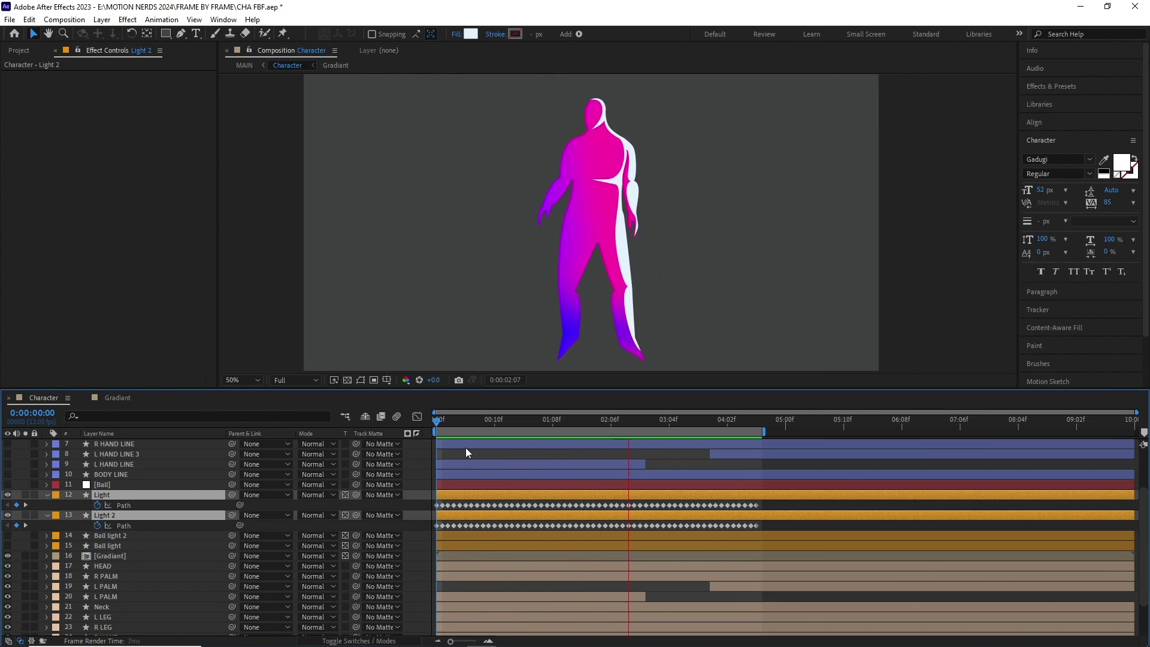
Step: Select the Ball layer, reveal its Position keyframes, and show their speed graph
key("space")
key("ctrl+Up")
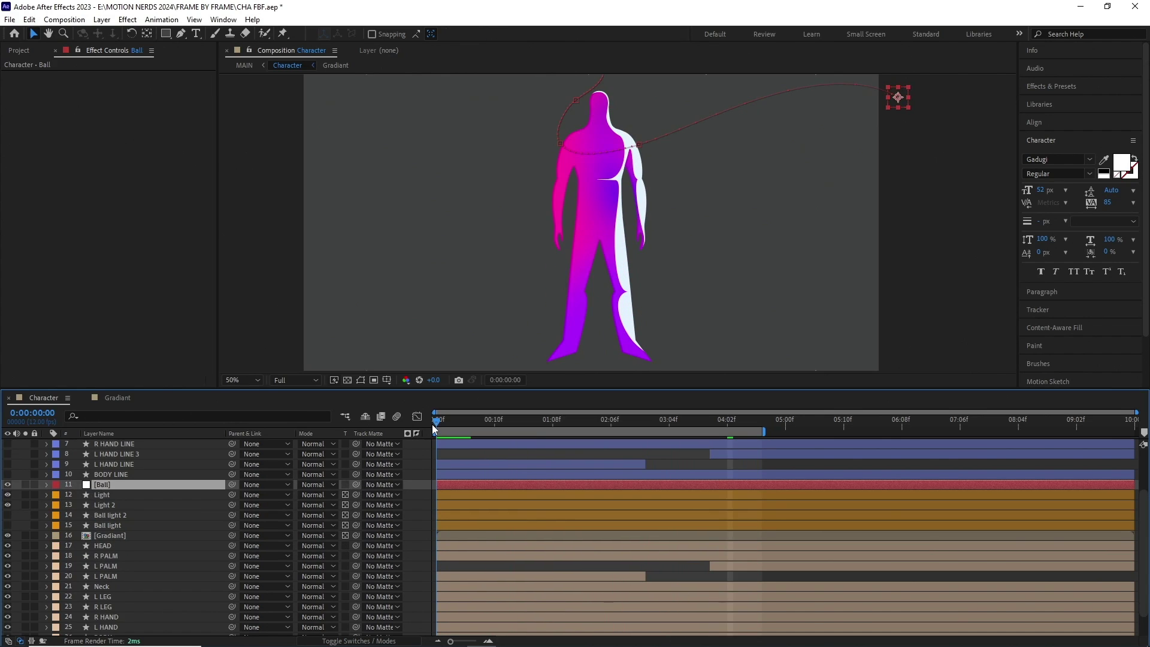
key("p")
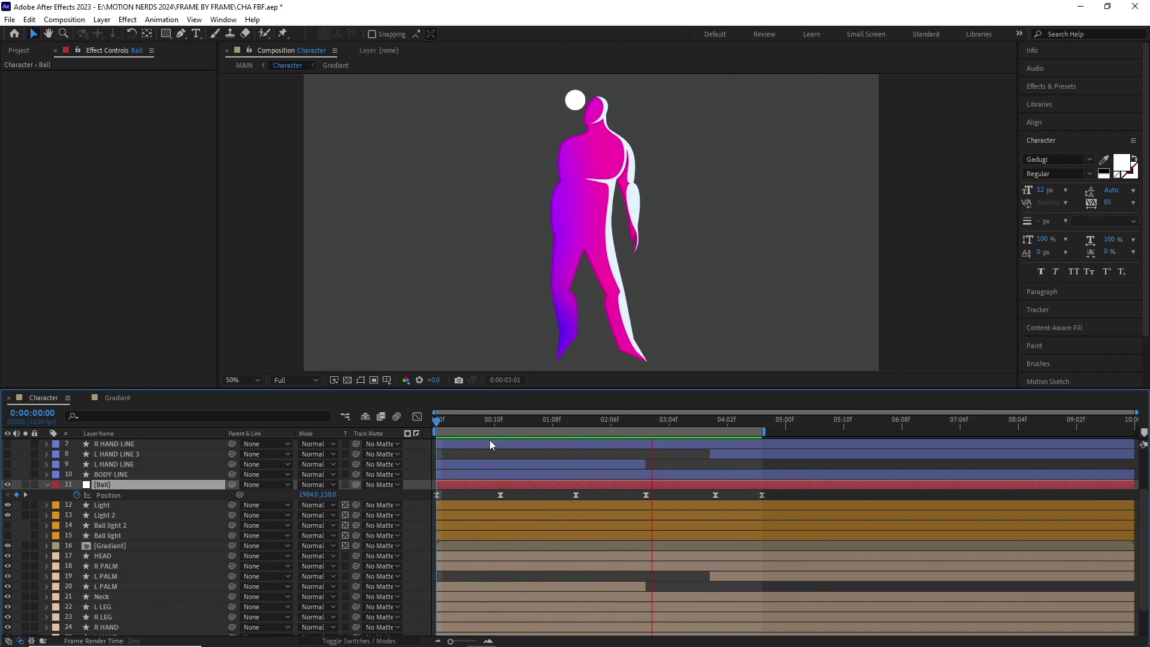
key("space")
left_click(417, 417)
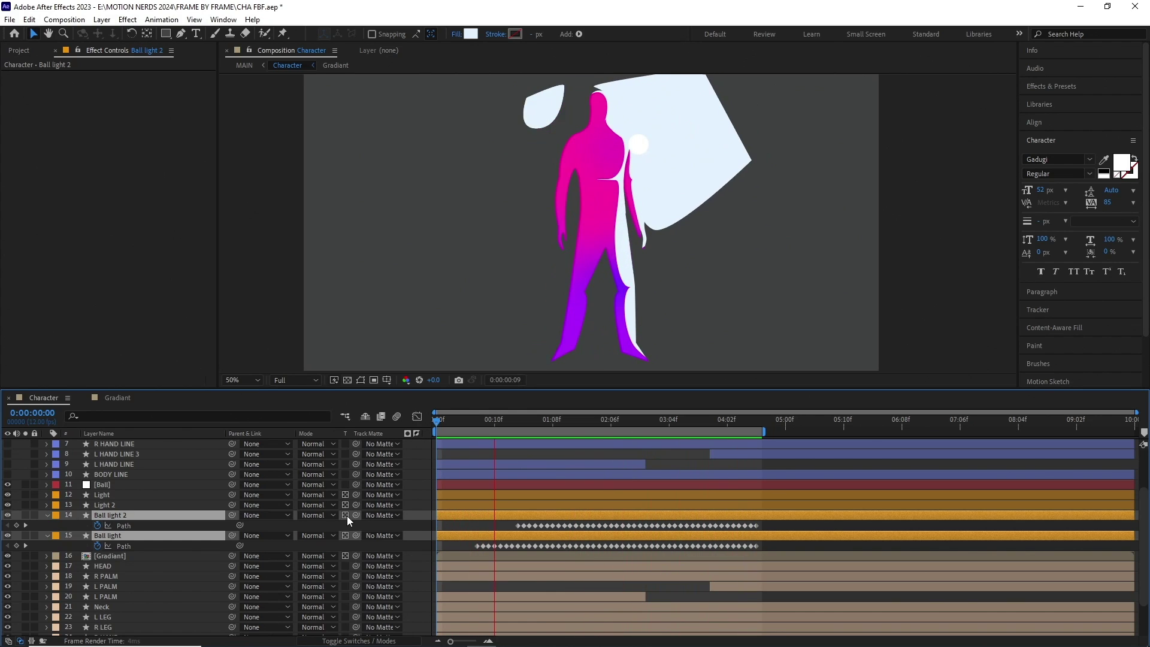
Step: Enable Preserve Underlying Transparency on Ball light 2 and Ball light, clipping them to the body
left_click(346, 516)
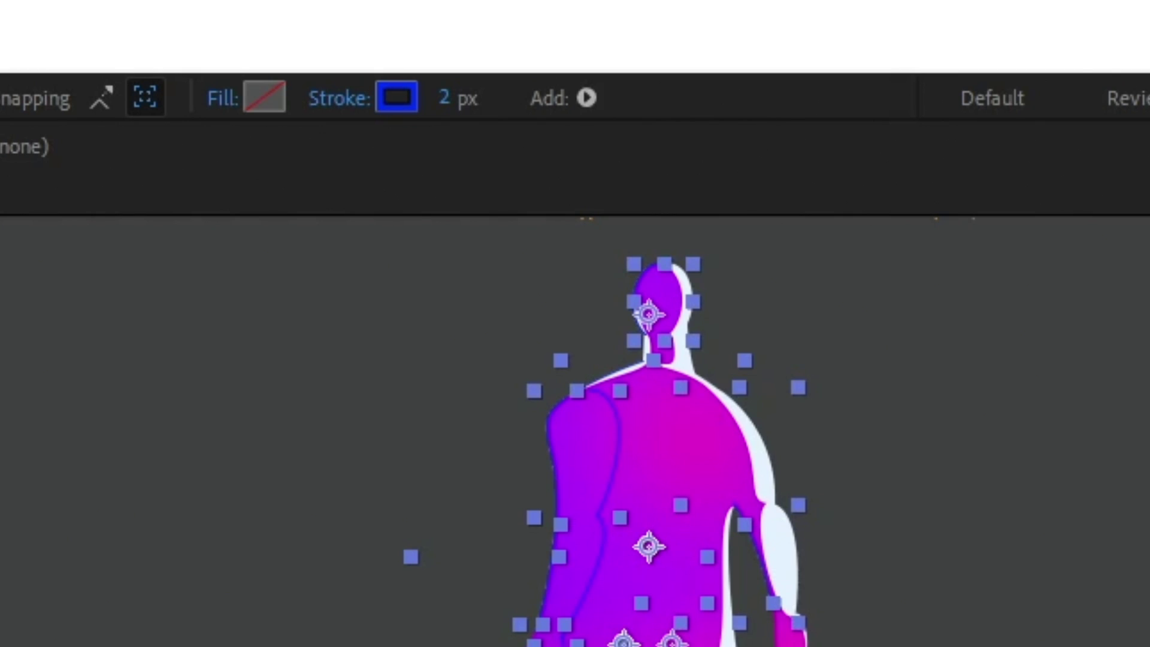
Step: Play the comp and show the line layers' keyframed Path, Start and End properties
key("space")
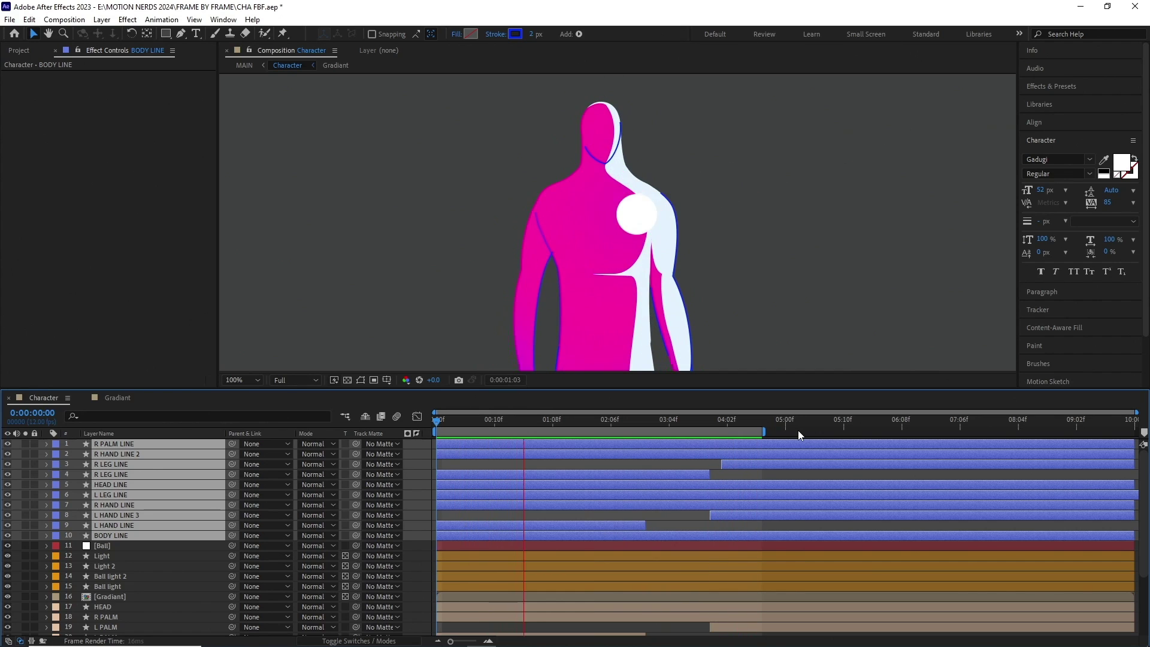
key("u")
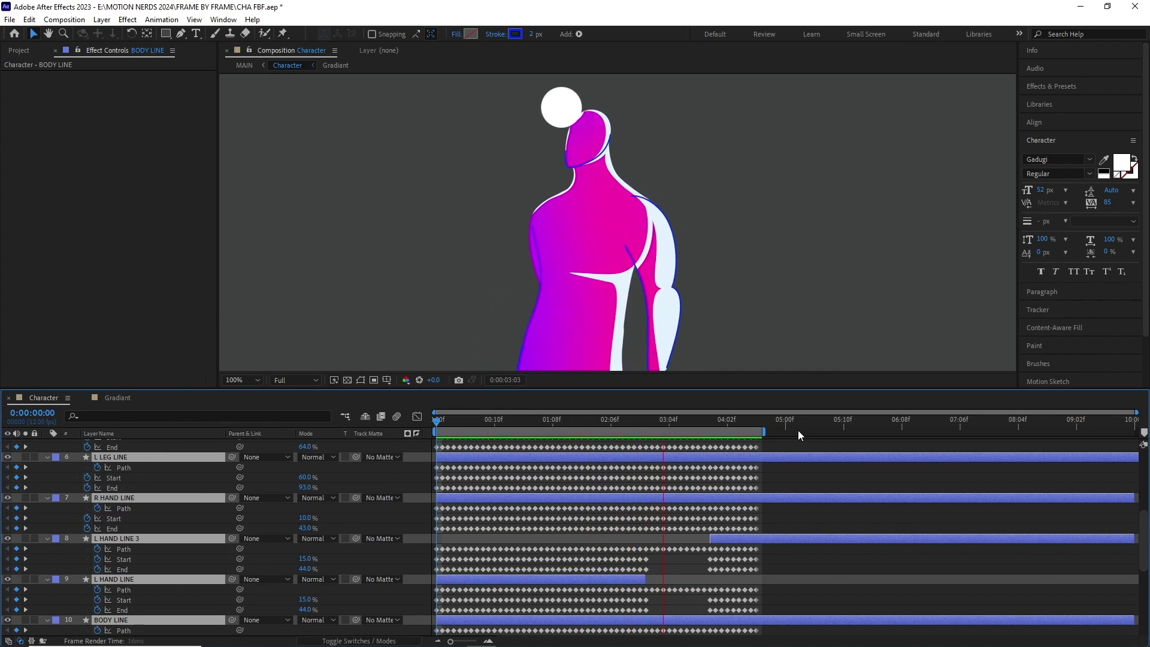
scroll(749, 510, "up", 4)
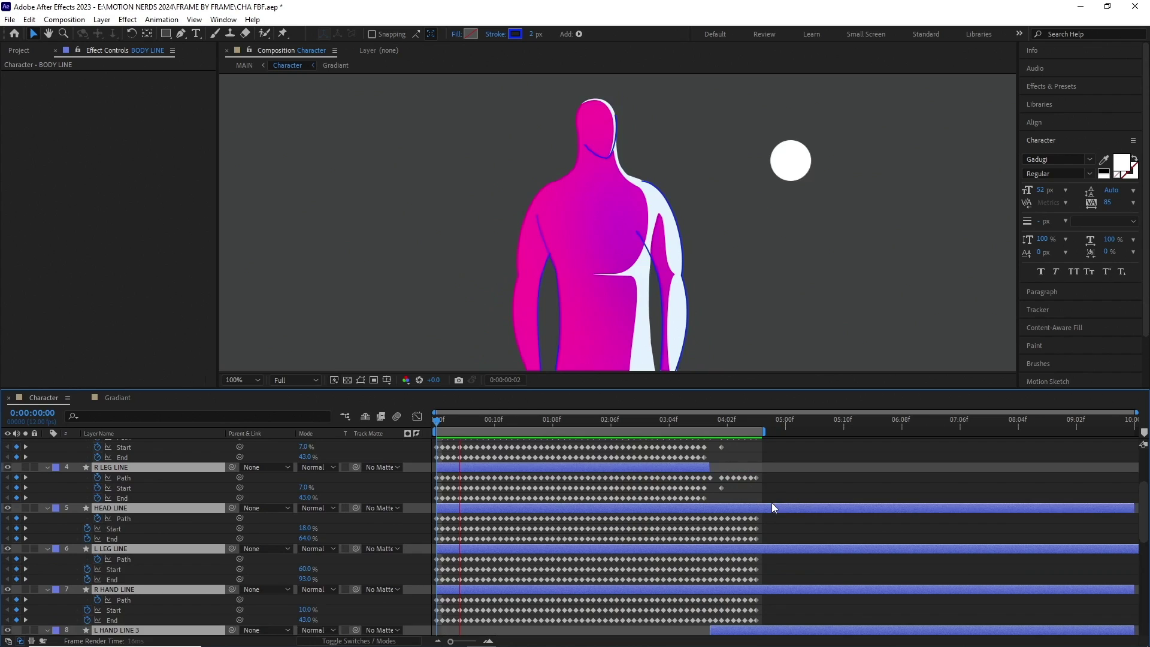
scroll(772, 508, "up", 4)
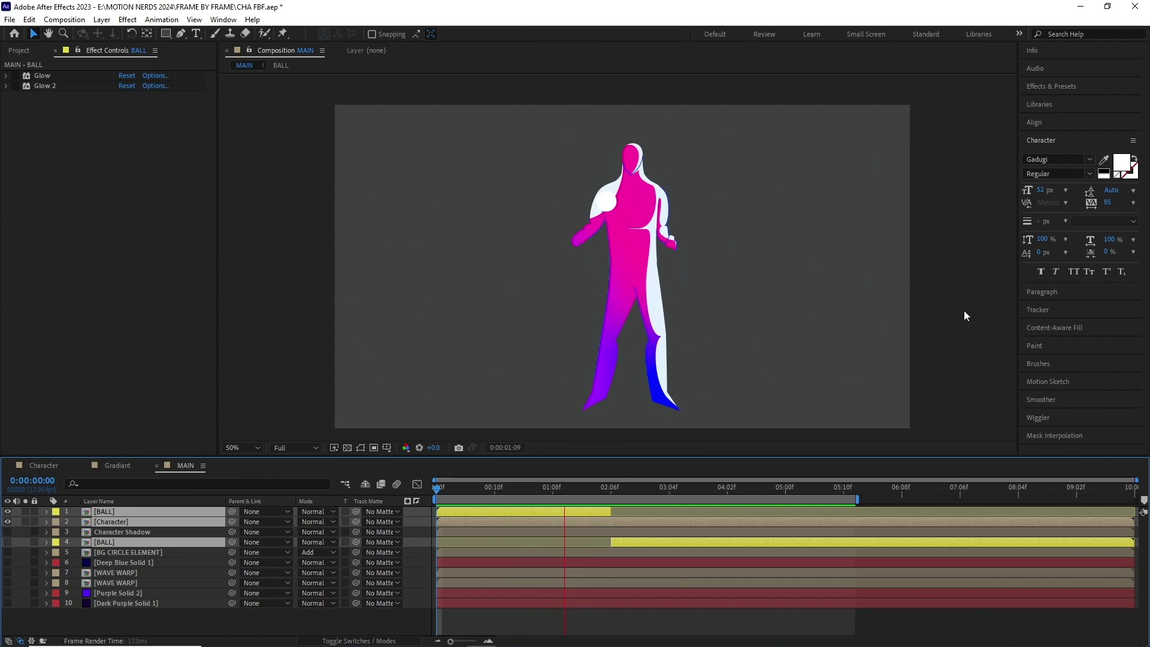
Step: Open the BALL precomp and select its Pale Royal Blue Solid 1 and White Solid 3 layers
left_click(164, 510)
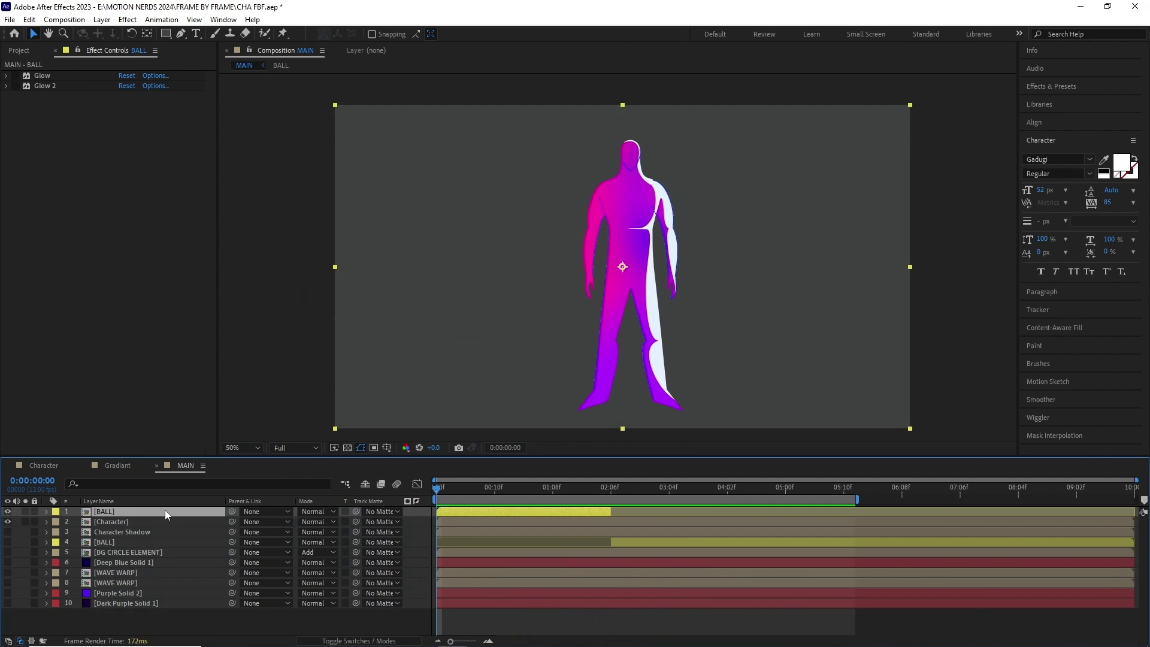
double_click(165, 511)
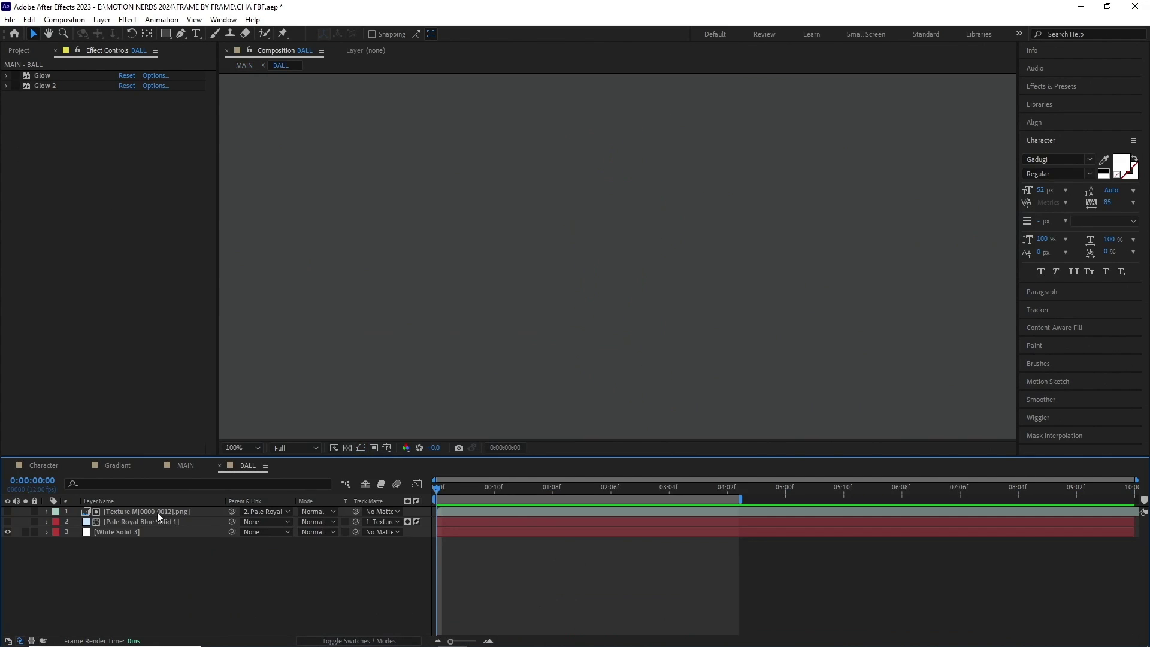
left_click(412, 522)
left_click(150, 532)
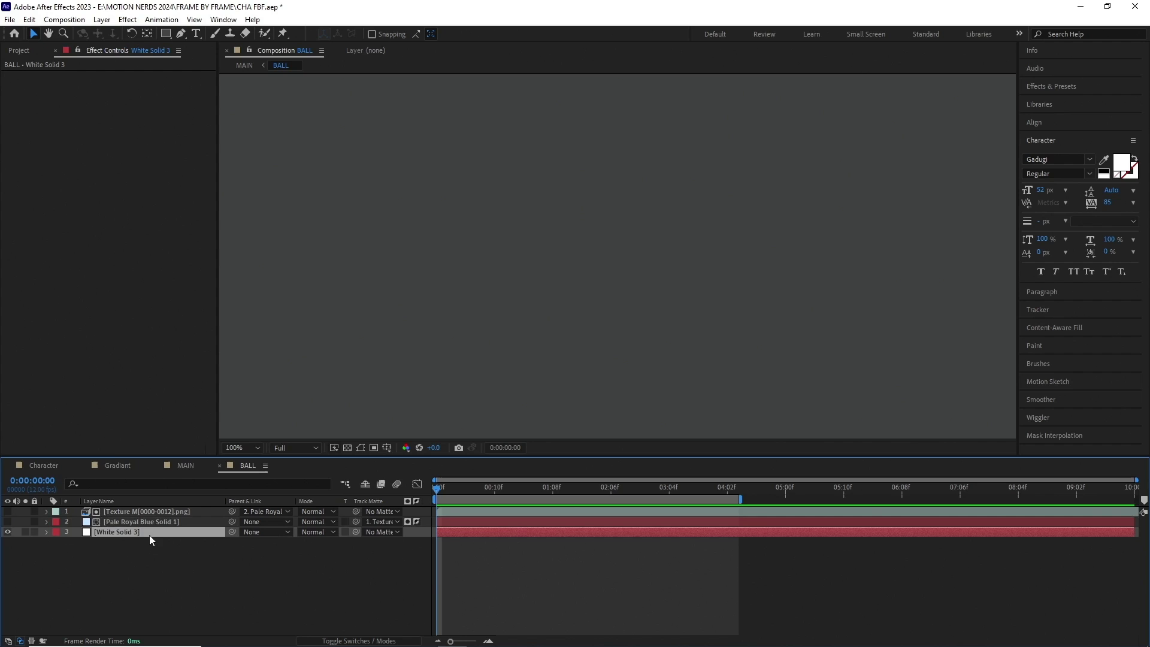
Step: At 0:00:01:08, inspect the ball's Gradient Overlay colours in Edit Gradient without changes
left_click_drag(450, 494, 555, 493)
key("u")
key("u")
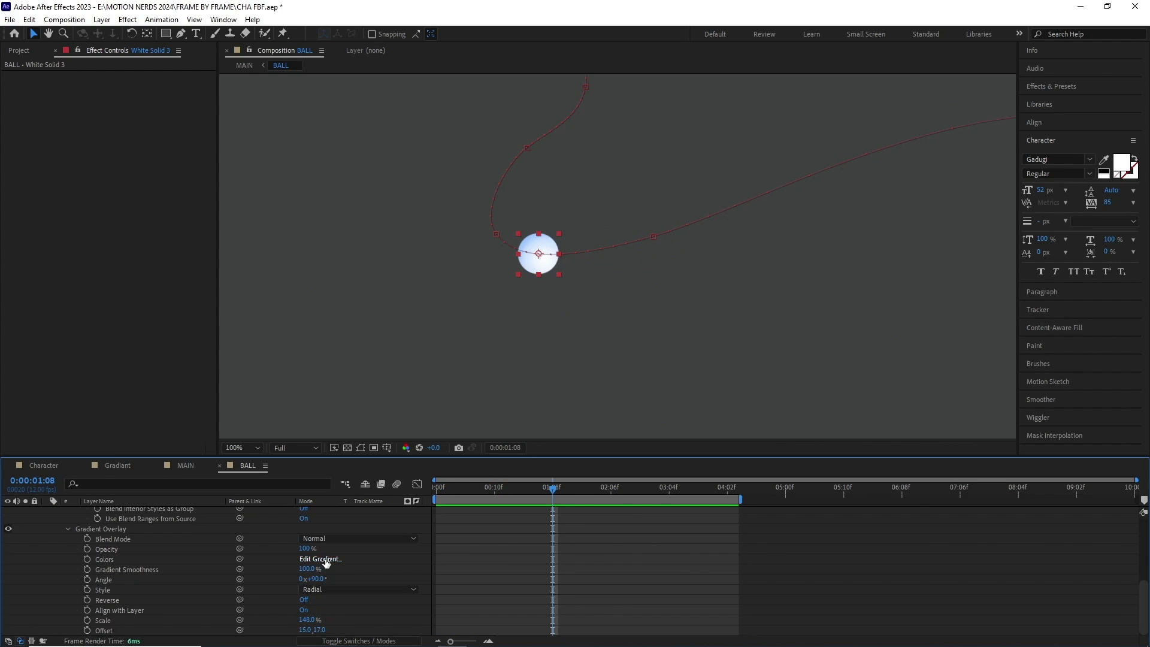
left_click(323, 559)
left_click_drag(812, 230, 866, 282)
left_click(973, 304)
key("u")
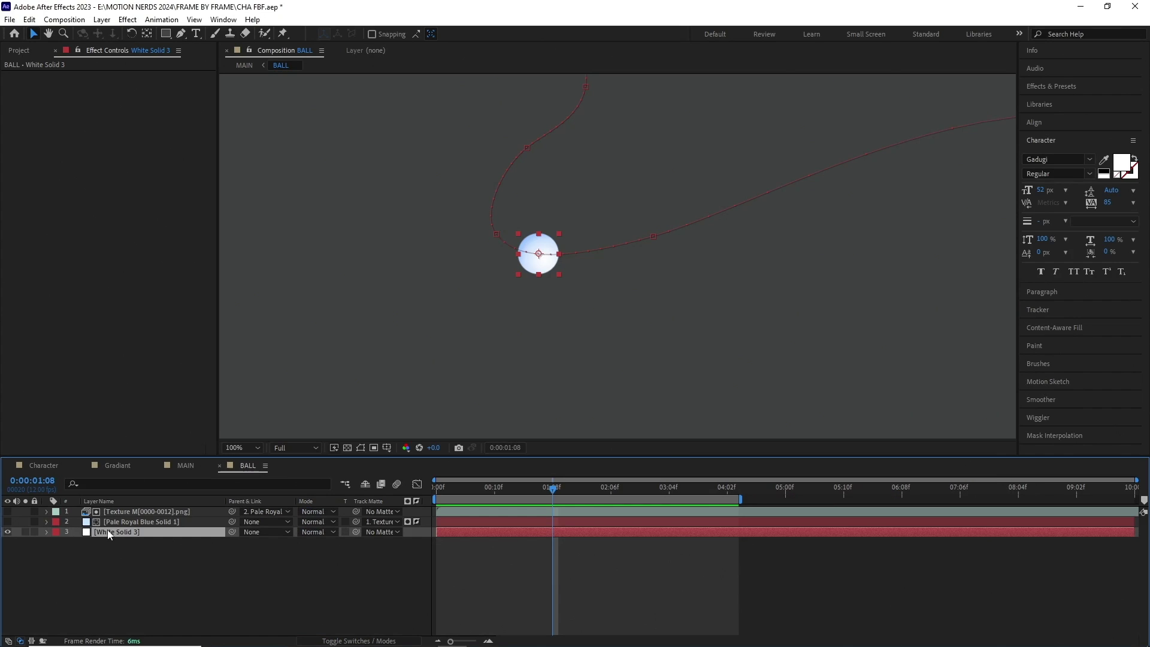
Step: Show the textured ring, toggle the texture layer, and check the ring's Scale along the ball's path
left_click(9, 522)
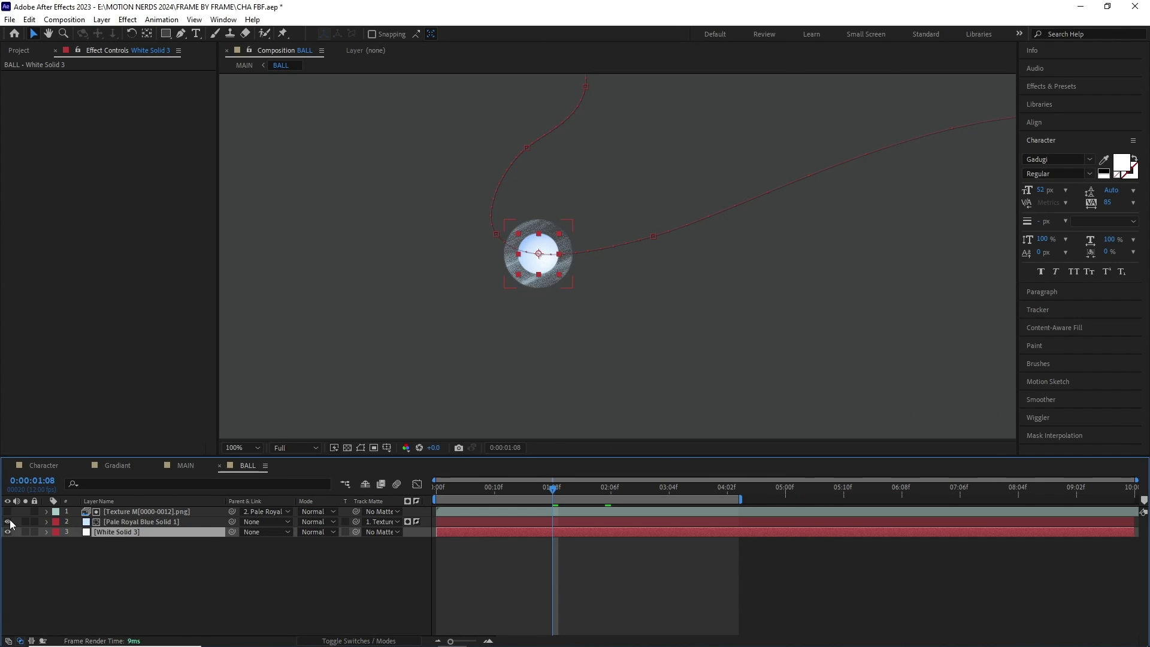
left_click(8, 512)
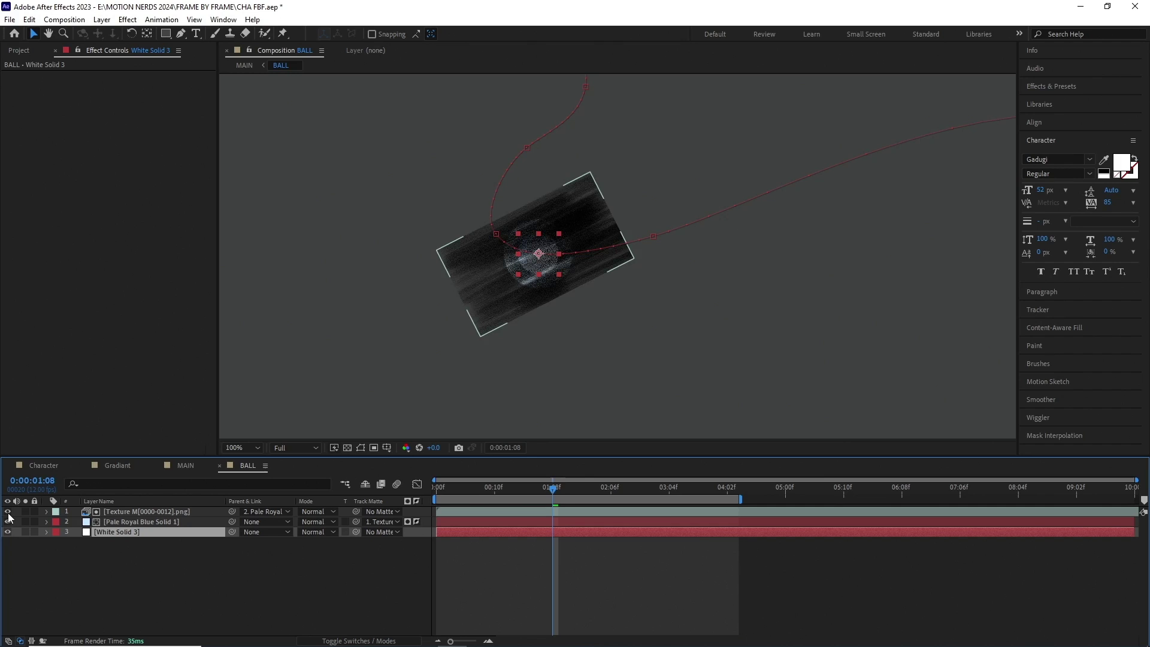
left_click(8, 513)
left_click(8, 512)
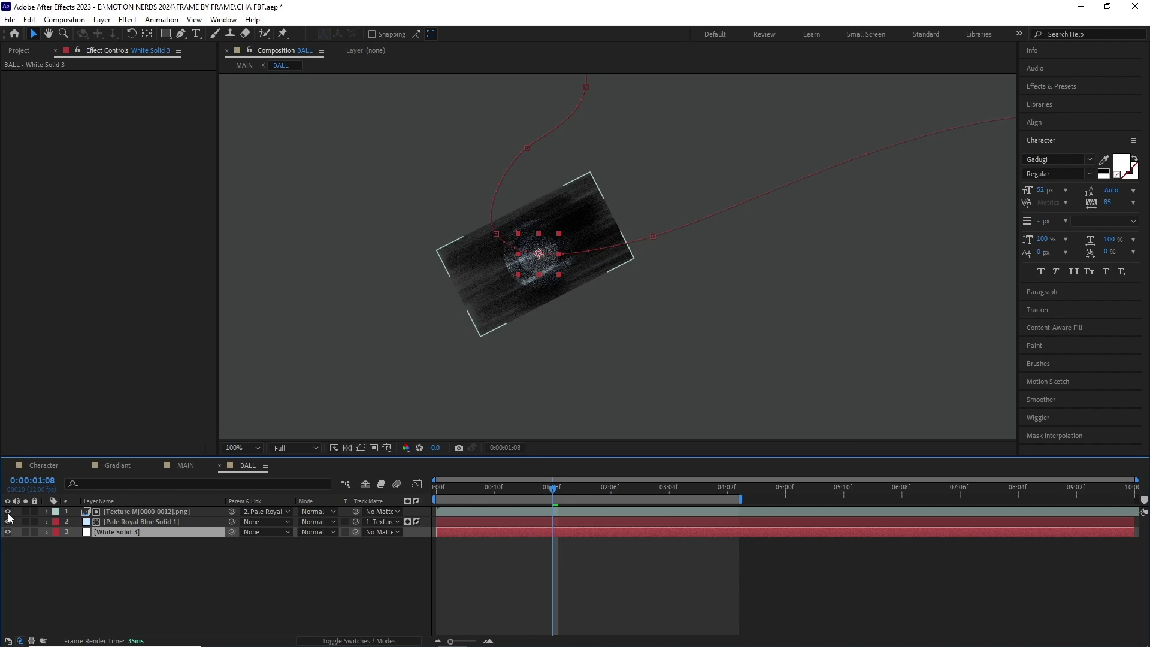
left_click(7, 512)
left_click(144, 522)
key("s")
left_click_drag(518, 494, 438, 503)
Step: Preview the MAIN comp with the purple background and Purple Solid 2 turbulence
scroll(646, 289, "down", 2)
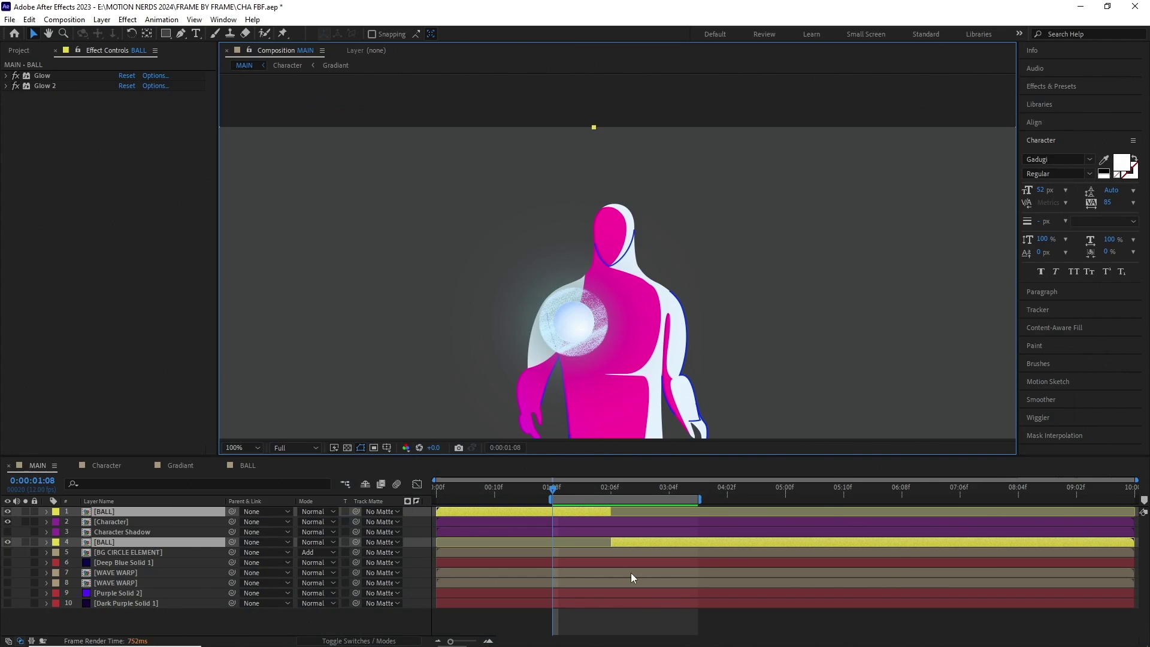
key("space")
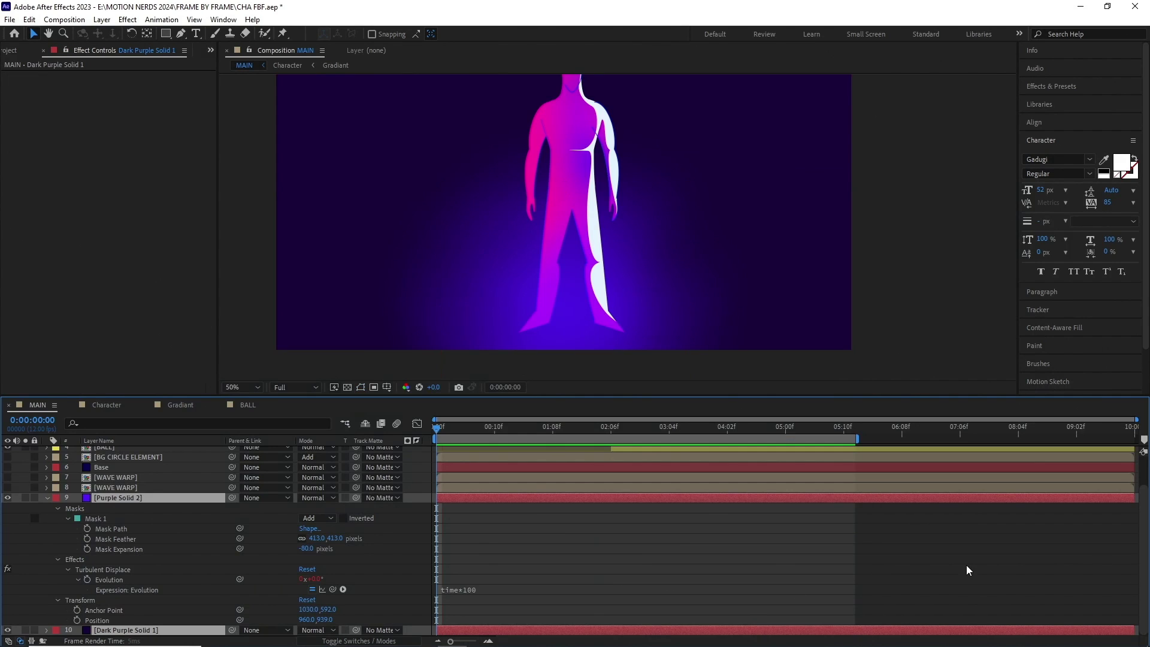
Step: Preview the MAIN comp with the pink hills of both WAVE WARP layers visible
key("space")
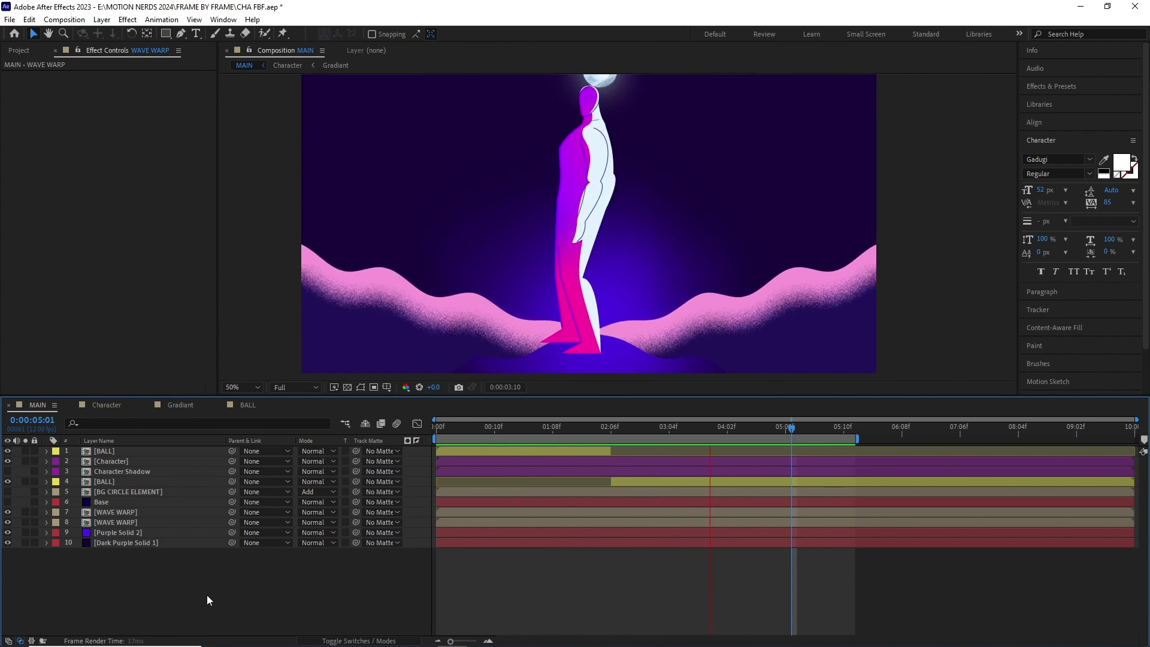
Step: Inspect the WAVE WARP precomp's Shape Layer 2 effects, then return to MAIN
left_click(127, 511)
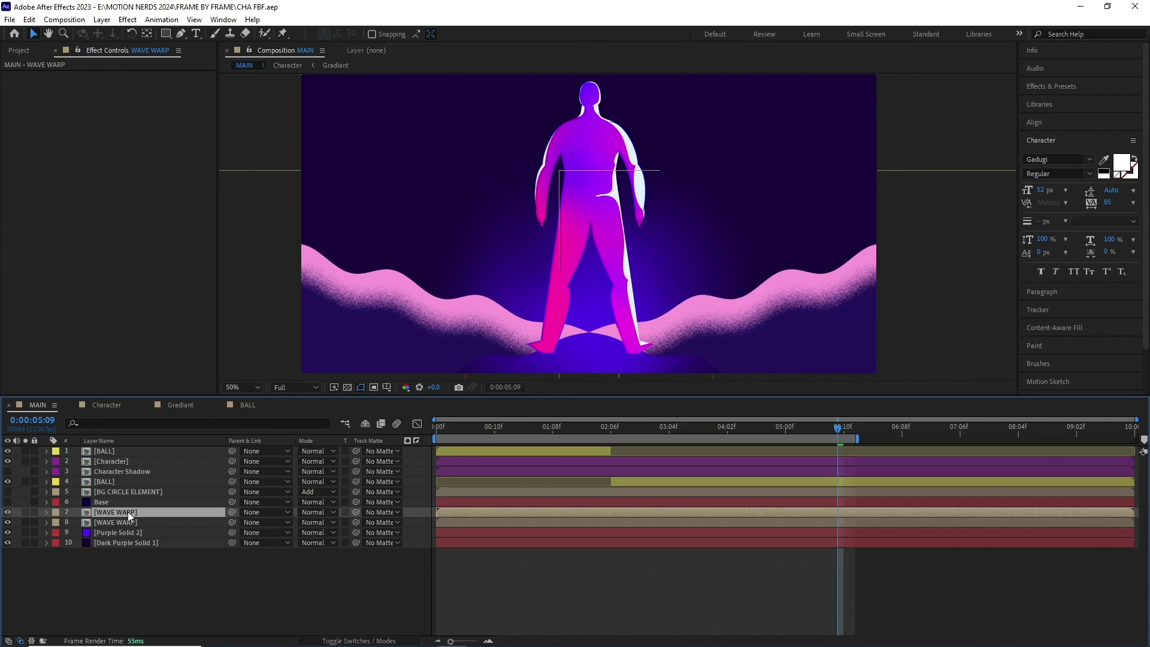
double_click(128, 511)
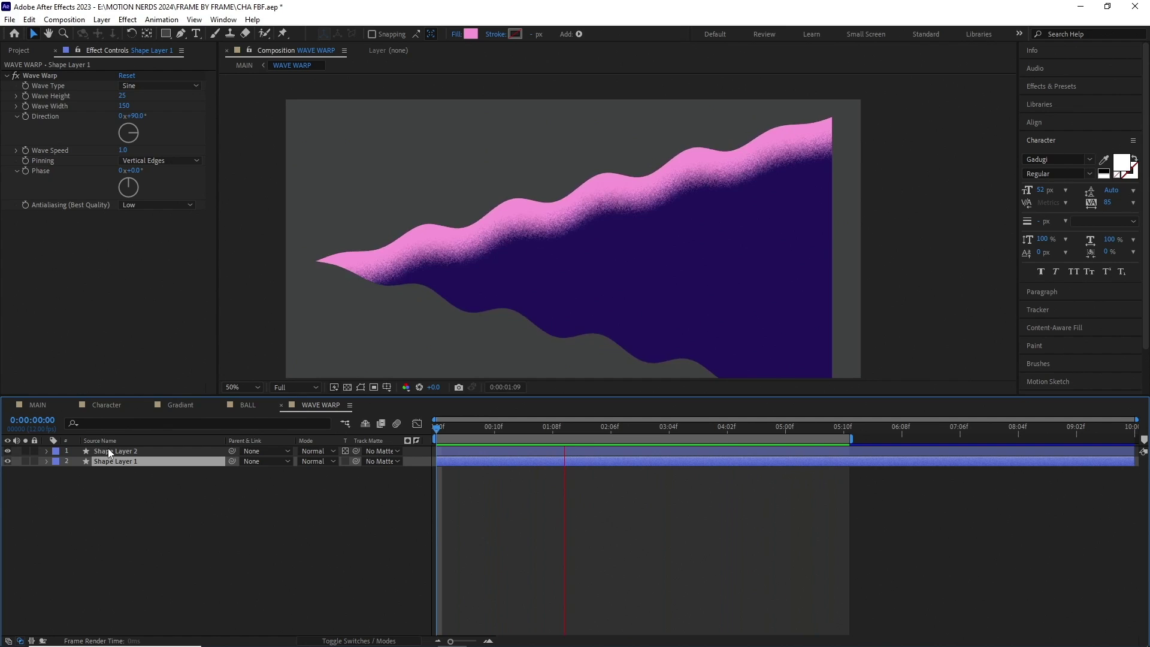
left_click(108, 451)
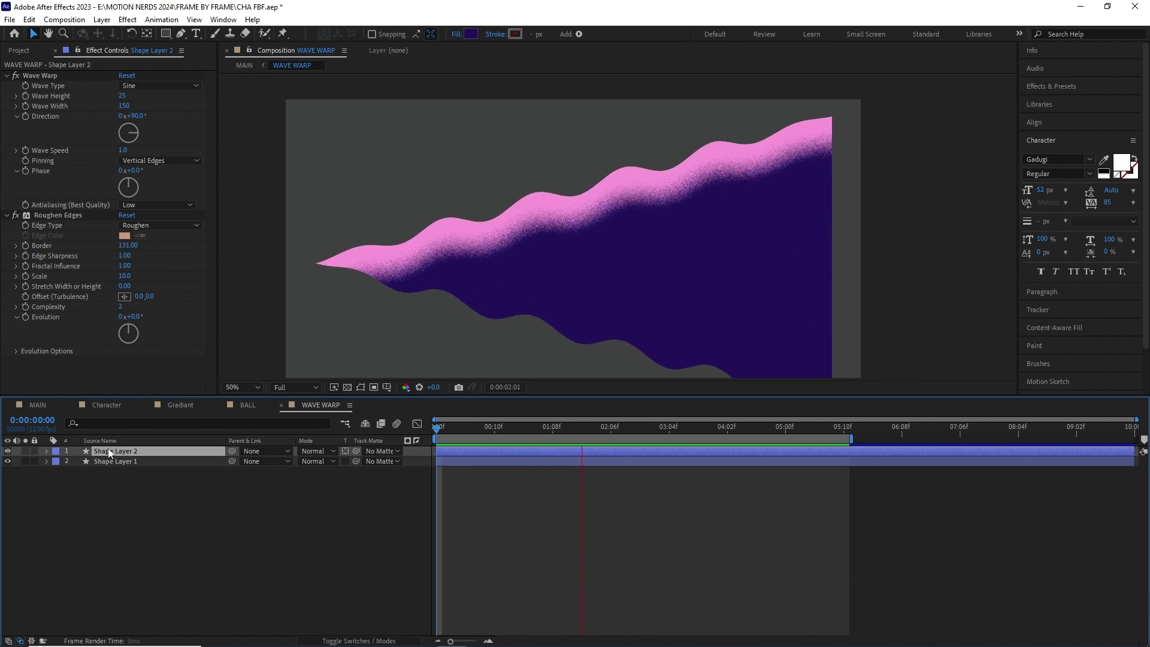
left_click(37, 405)
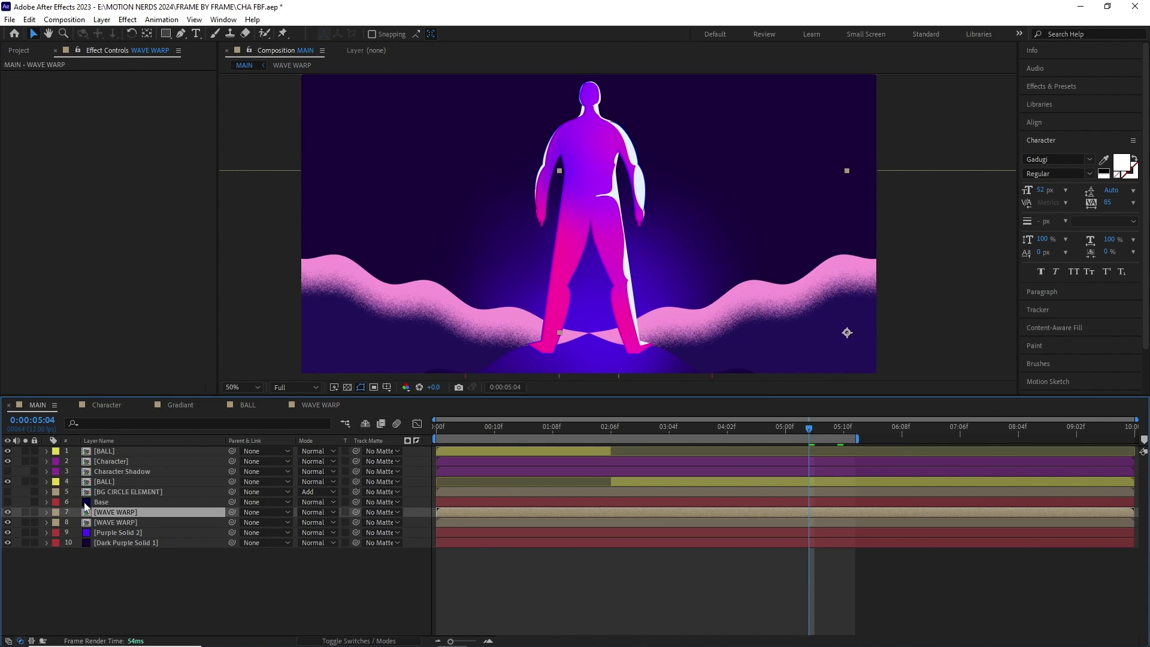
Step: Check the second WAVE WARP layer's visibility and its mirrored -100,100% Scale
left_click(96, 522)
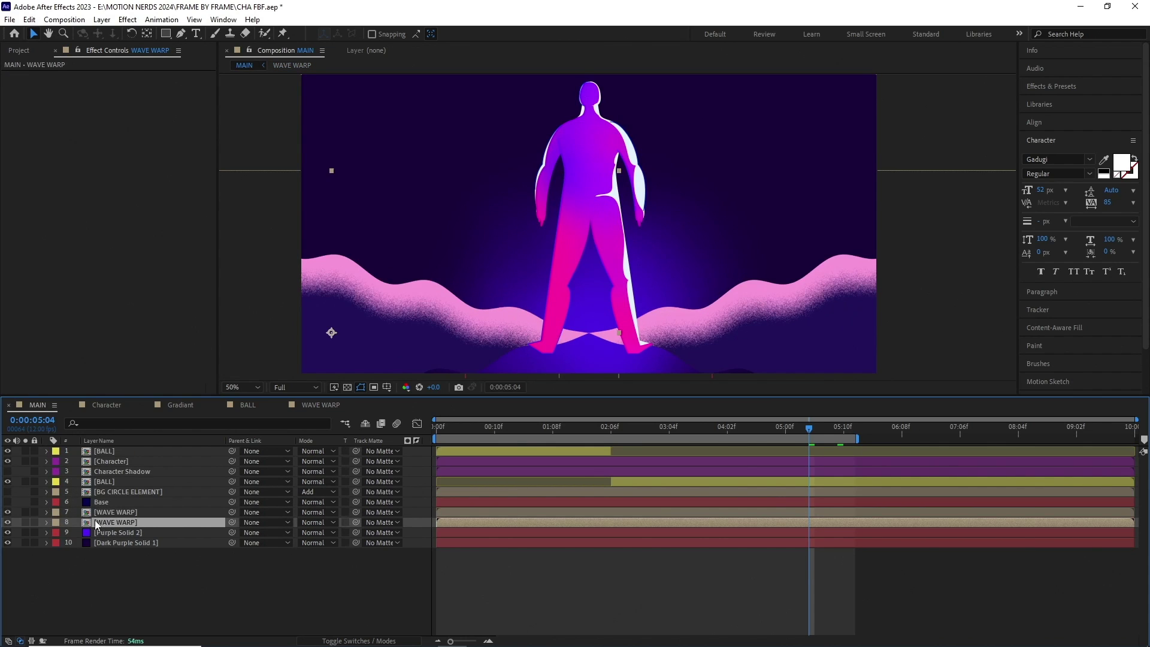
left_click(8, 523)
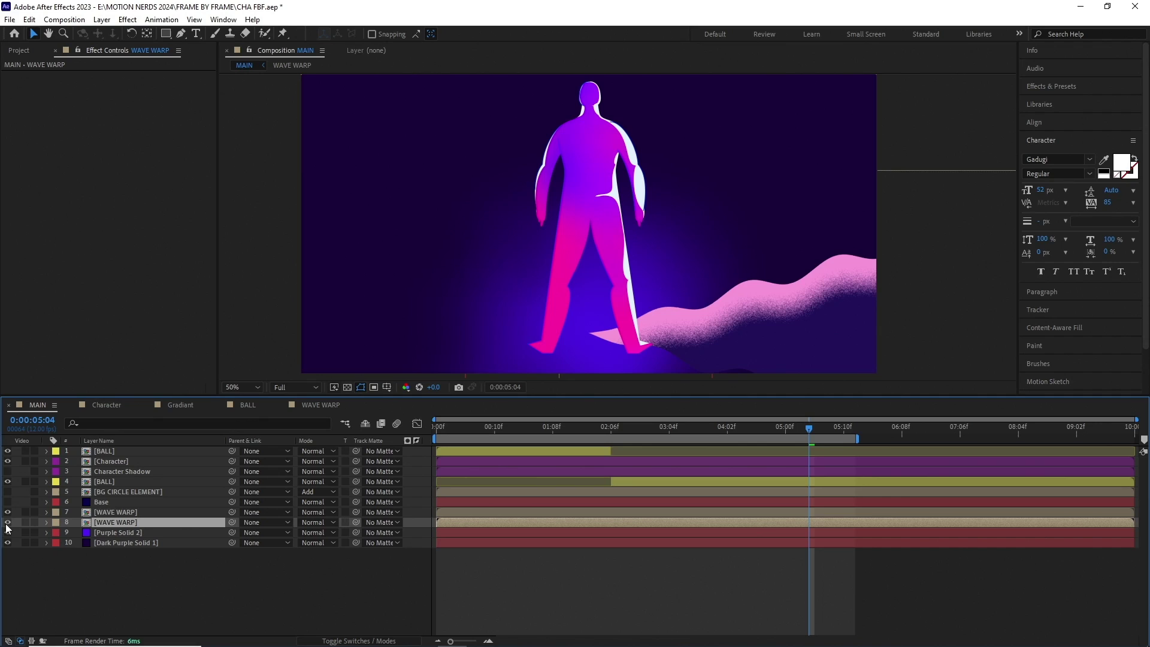
left_click(8, 522)
key("s")
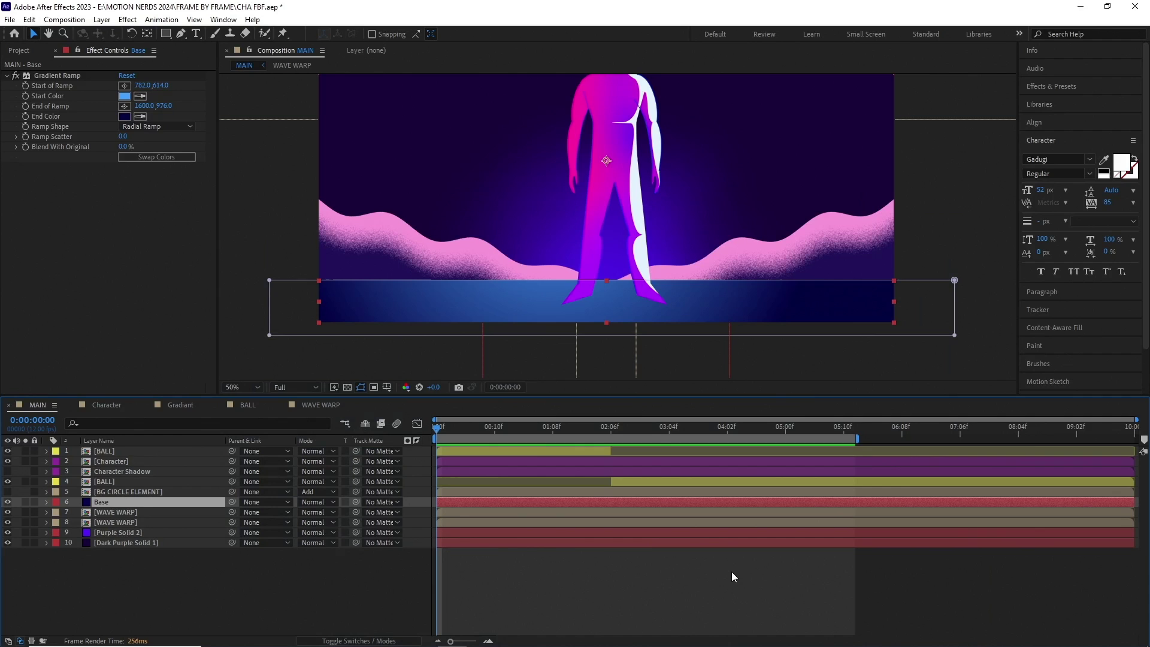
Step: Play a preview of the MAIN composition
key("space")
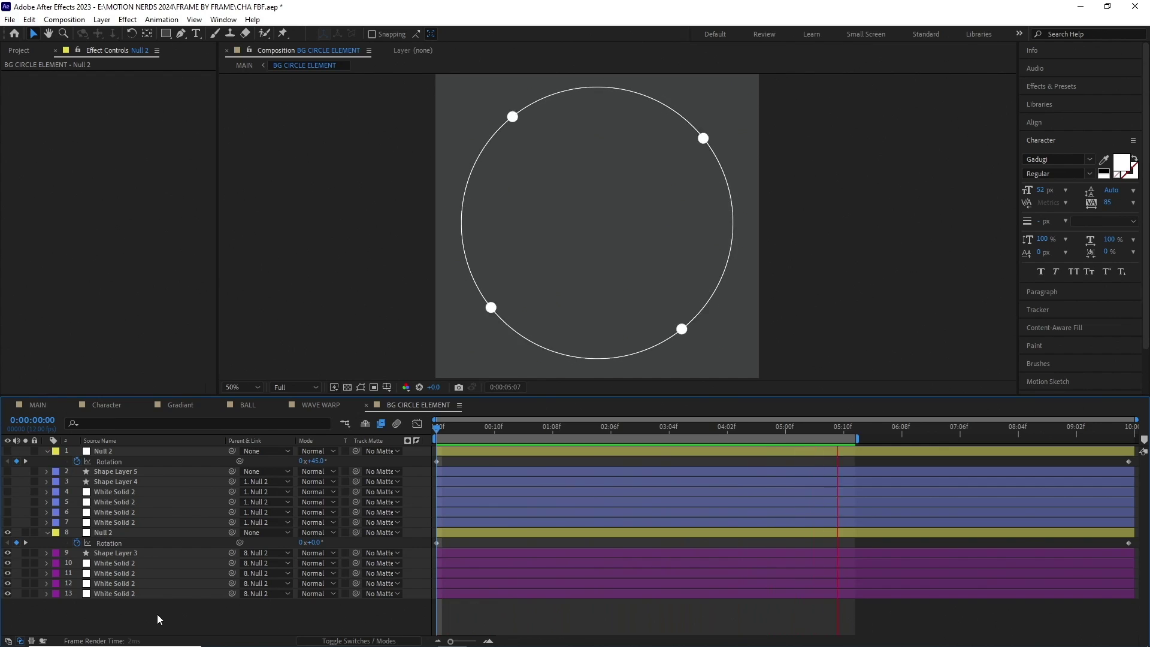
Step: Show layers 1–7 (inner circle, centre dot, small dots) in BG CIRCLE ELEMENT, then return to MAIN
left_click_drag(7, 523, 7, 454)
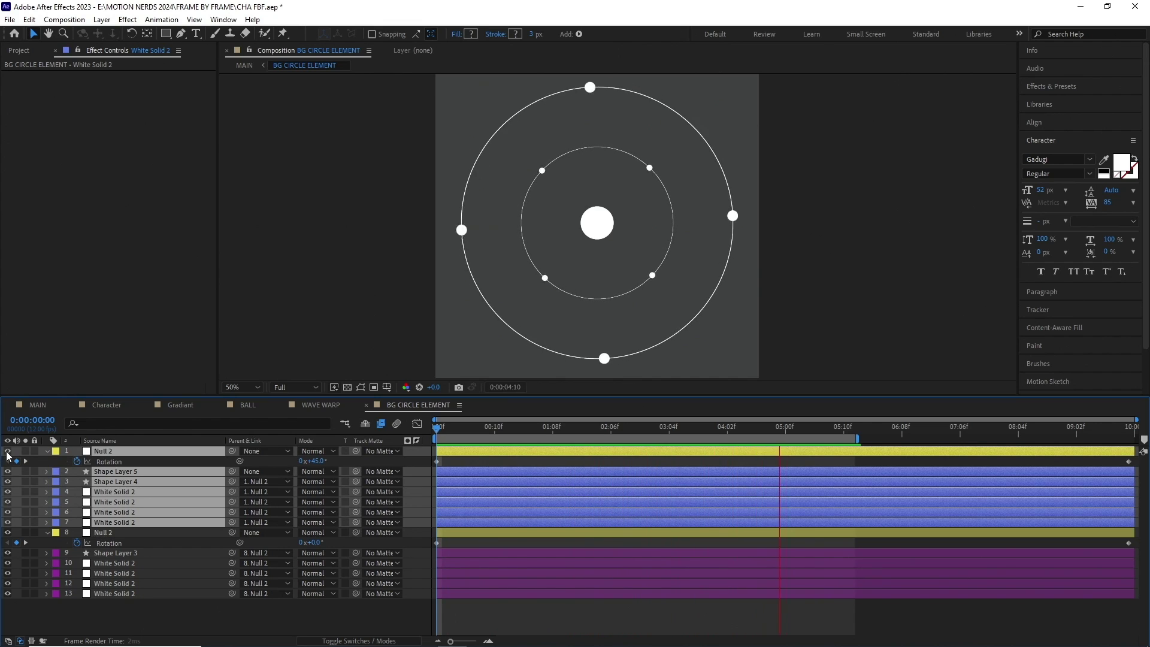
left_click(38, 405)
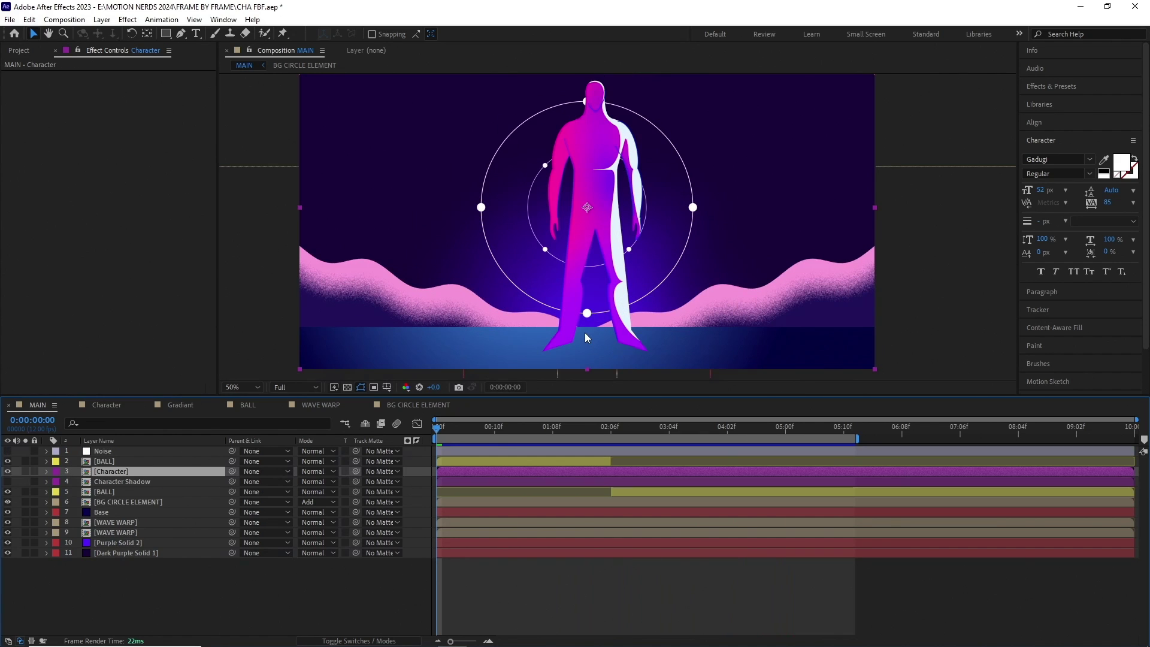
Step: Inspect Character Shadow's Fill and Gaussian Blur (blurriness 30), then preview the finished scene
left_click(144, 483)
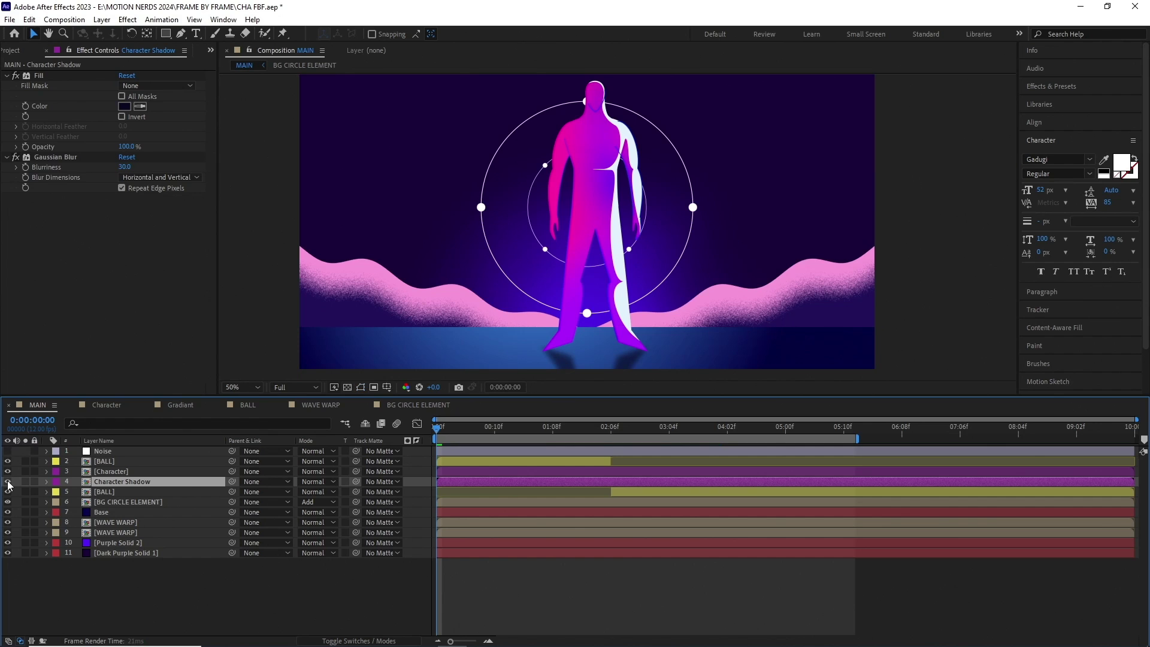
key("space")
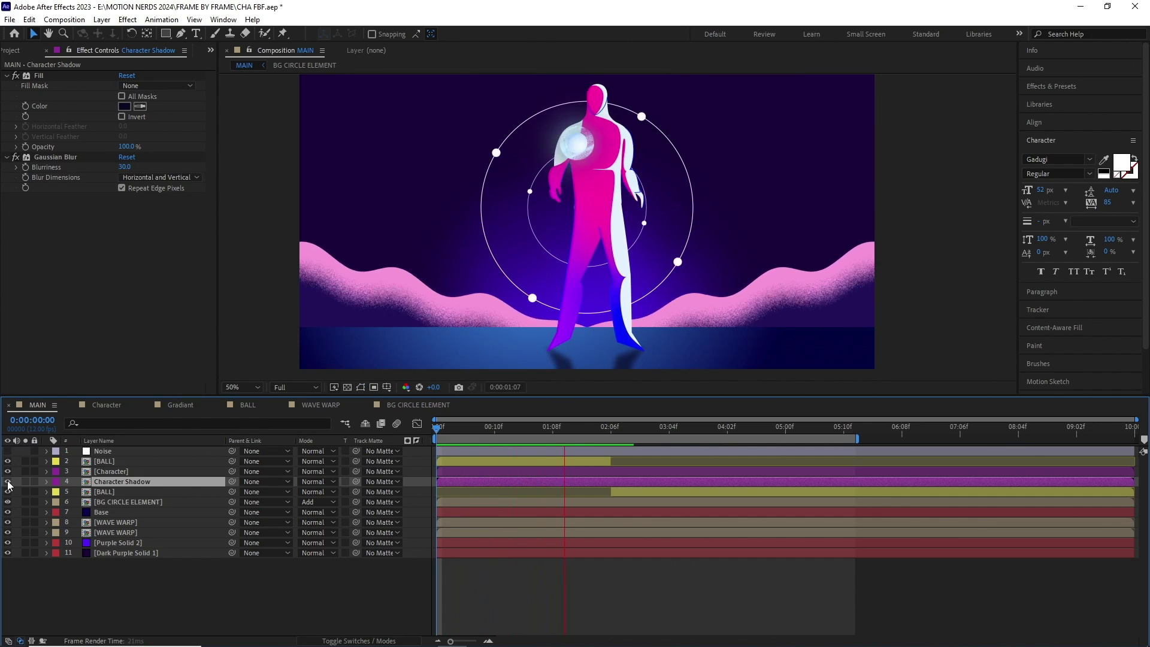